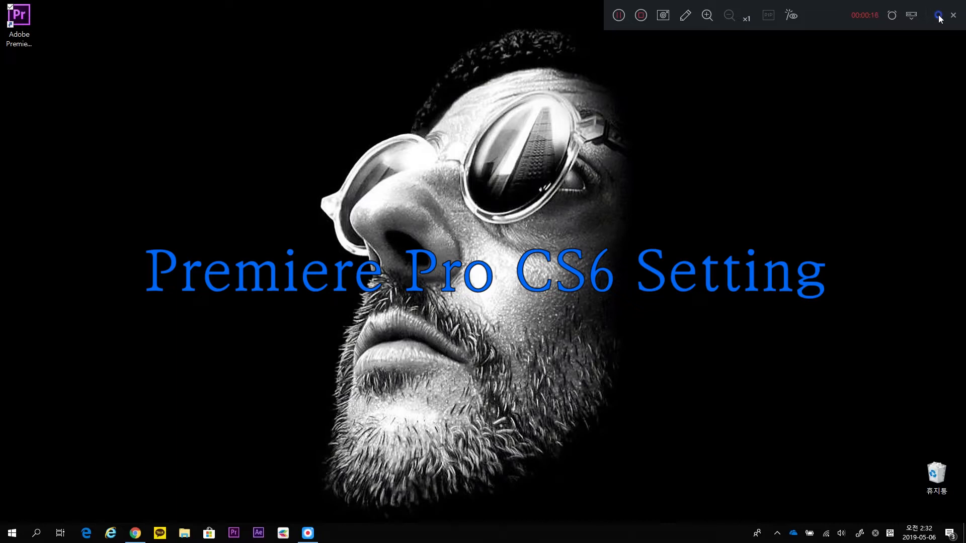
Launch Adobe Premiere Pro with a new project and review the project's scratch disk locations
{"action": "left_click", "coordinate": [938, 17]}
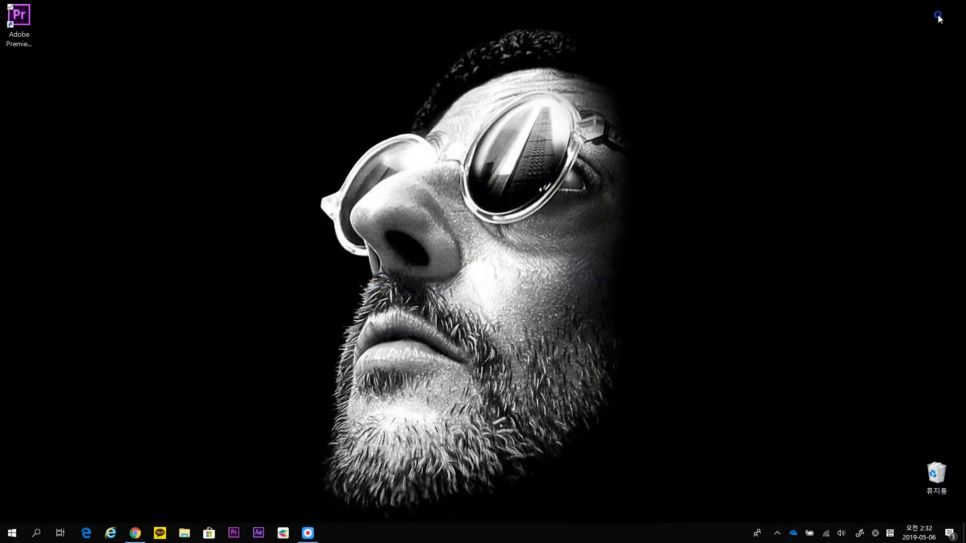
{"action": "double_click", "coordinate": [25, 19]}
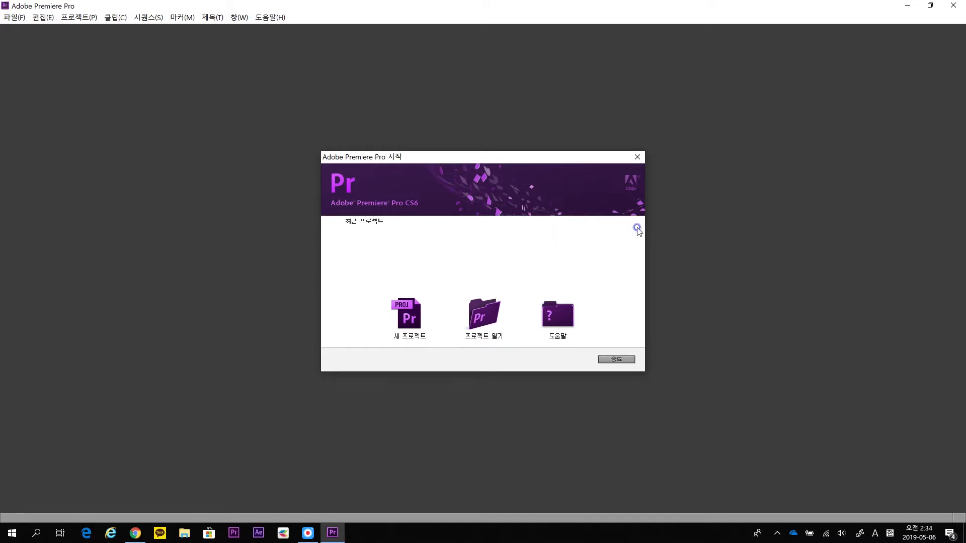
{"action": "left_click", "coordinate": [416, 322]}
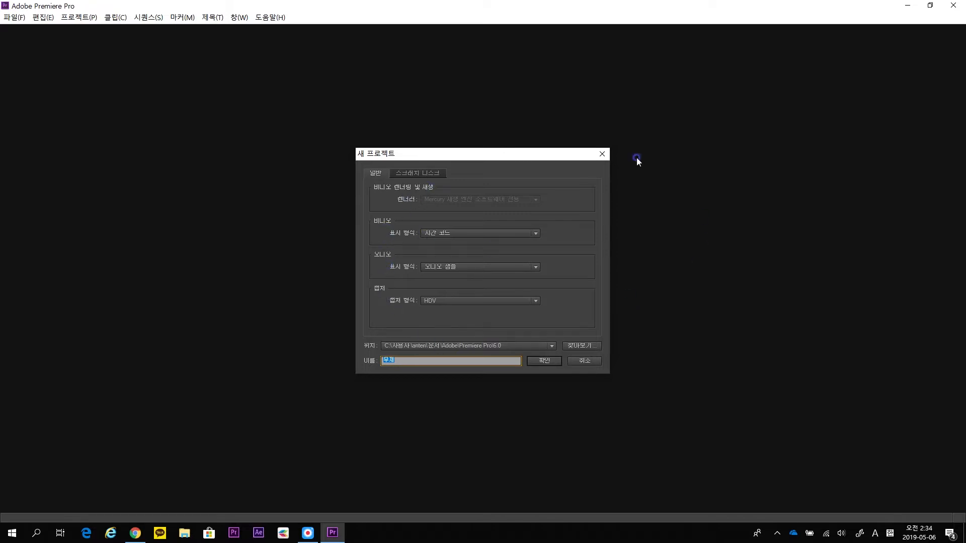
{"action": "left_click", "coordinate": [439, 175]}
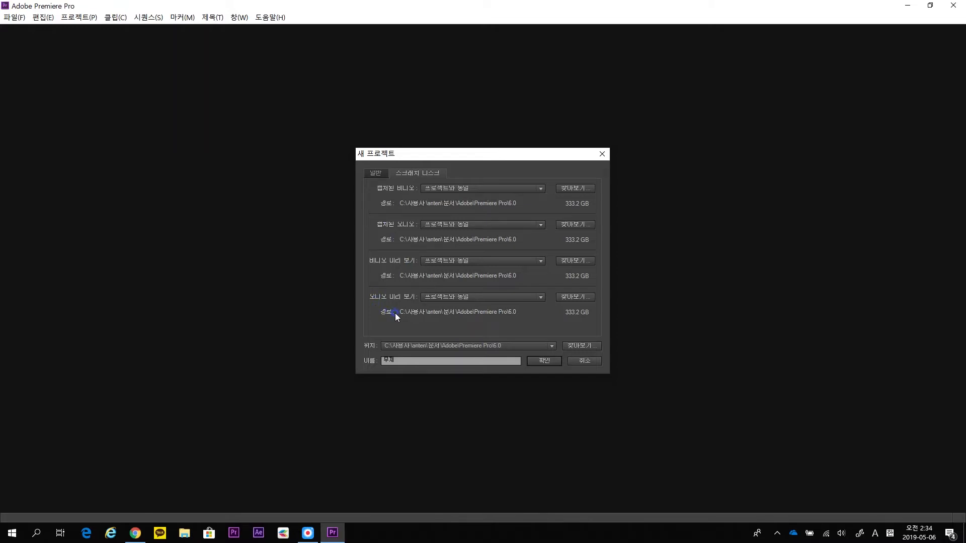
{"action": "left_click", "coordinate": [377, 174]}
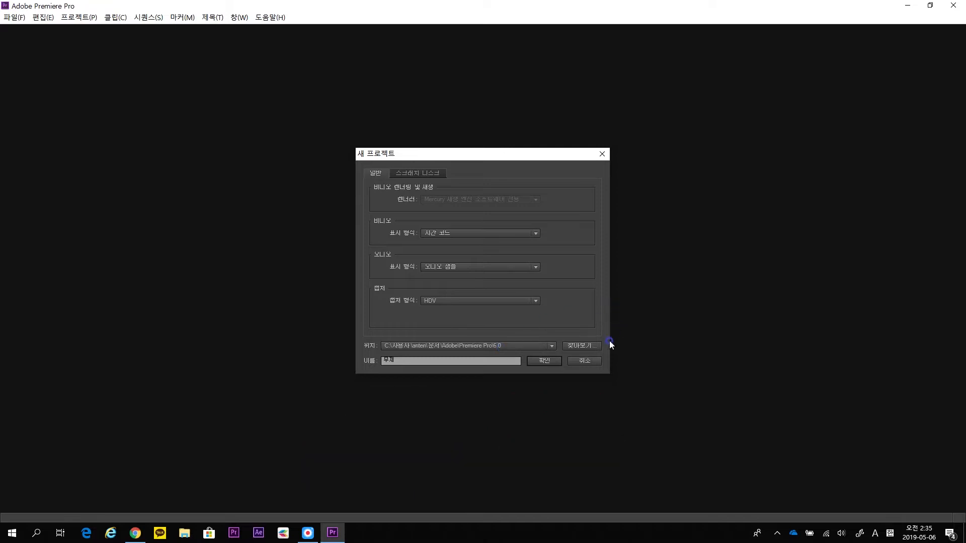
Create a folder named EDIT on the D: drive and set it as the new project's location
{"action": "left_click", "coordinate": [592, 347]}
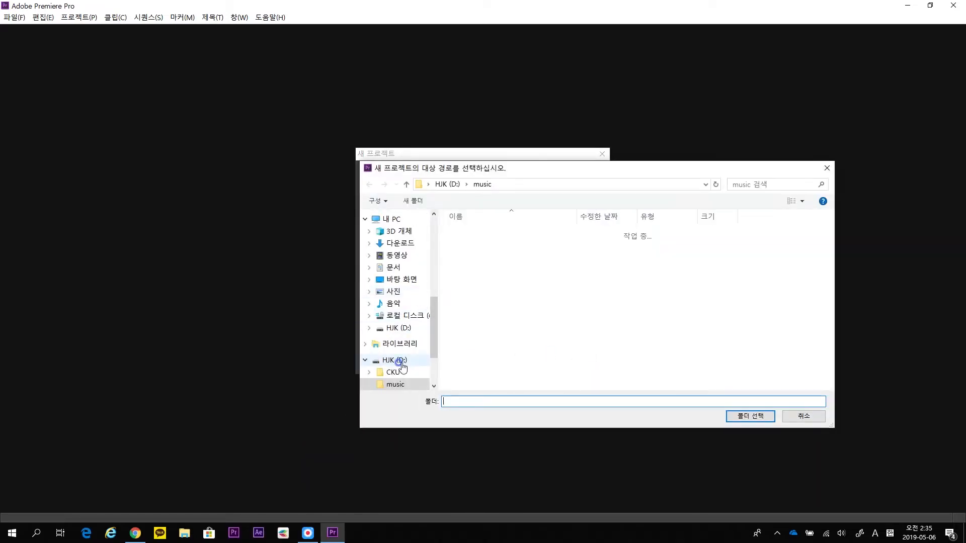
{"action": "left_click", "coordinate": [397, 361]}
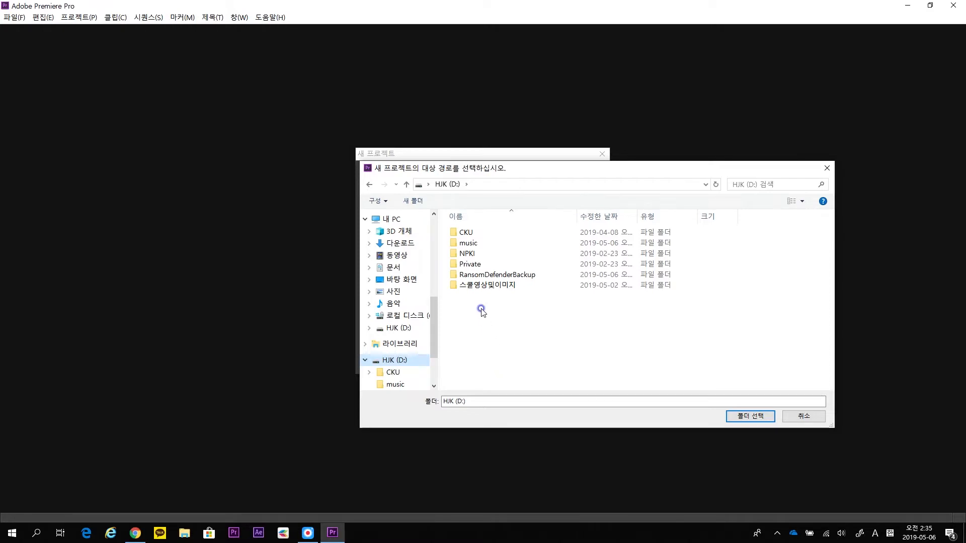
{"action": "left_click", "coordinate": [413, 201]}
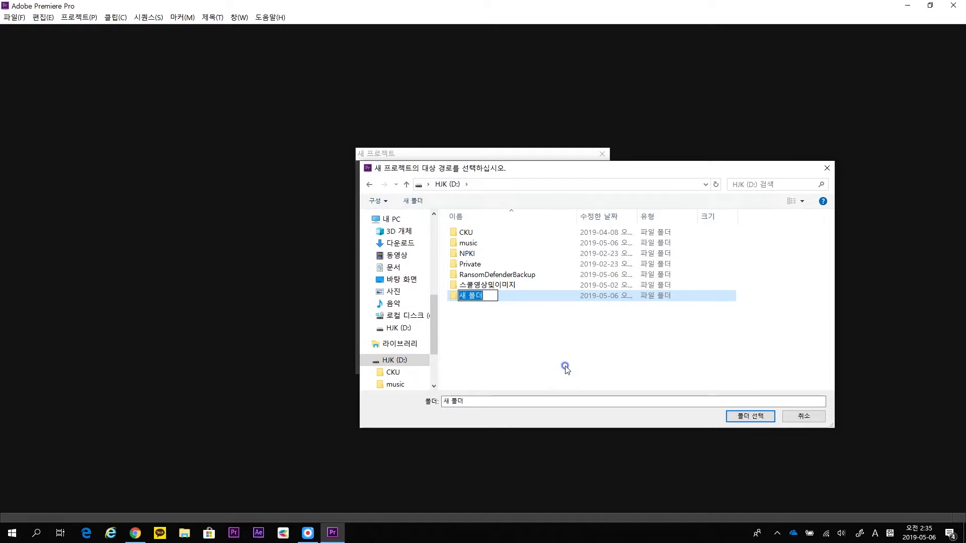
{"action": "type", "text": "EDIT"}
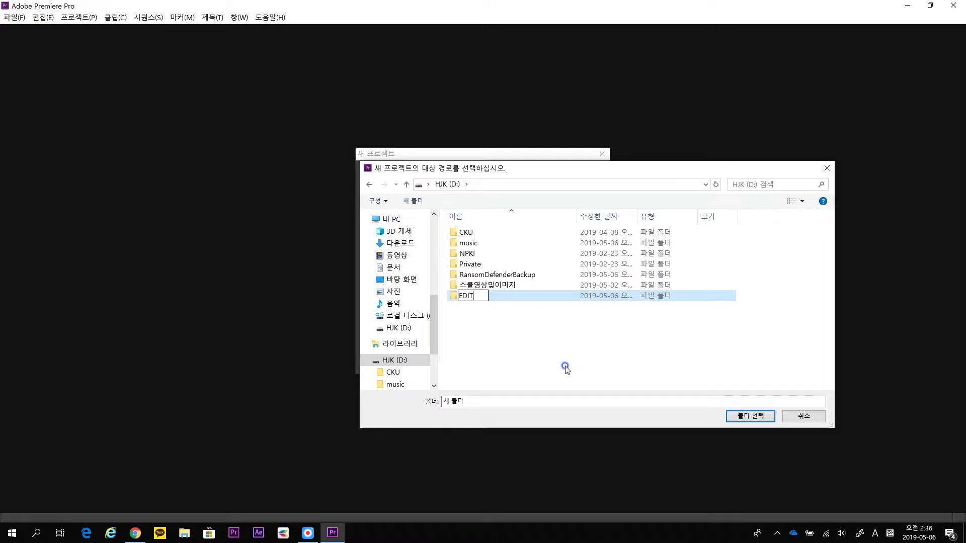
{"action": "key", "text": "Return"}
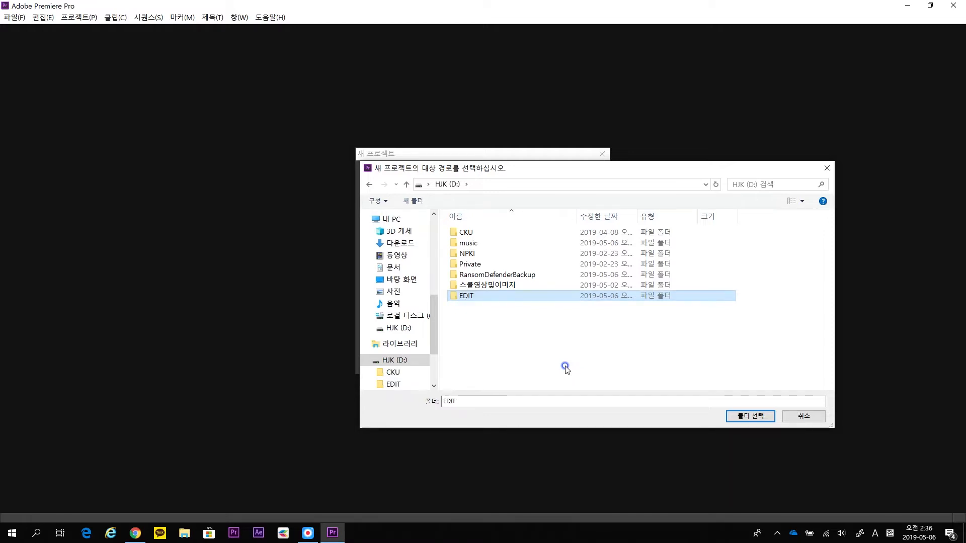
{"action": "left_click", "coordinate": [751, 415]}
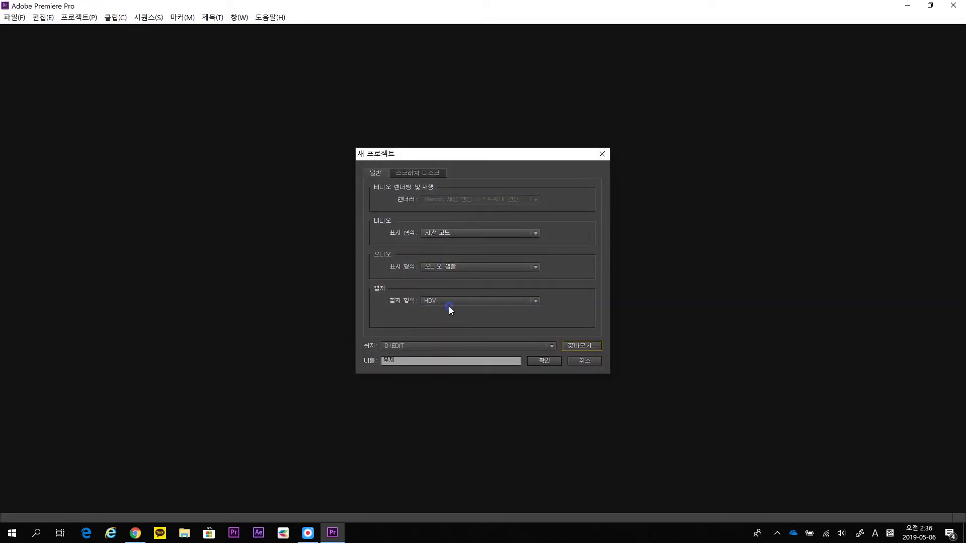
Check the scratch disk paths of the new project and return to its general settings
{"action": "left_click", "coordinate": [402, 358]}
{"action": "left_click", "coordinate": [414, 173]}
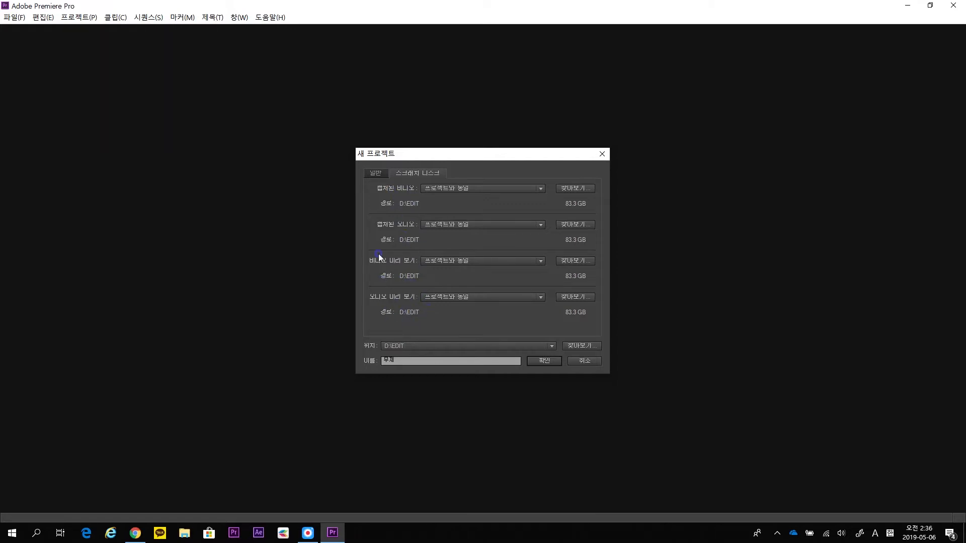
{"action": "left_click", "coordinate": [374, 173]}
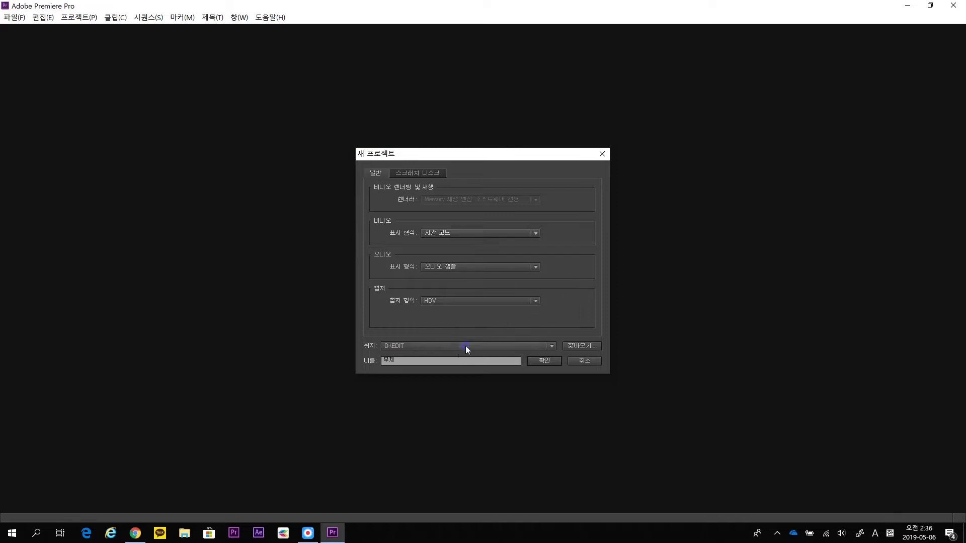
{"action": "left_click", "coordinate": [478, 206]}
Name the new project TEST and confirm the project settings
{"action": "double_click", "coordinate": [386, 360]}
{"action": "type", "text": "TES"}
{"action": "key", "text": "BackSpace"}
{"action": "key", "text": "BackSpace"}
{"action": "key", "text": "BackSpace"}
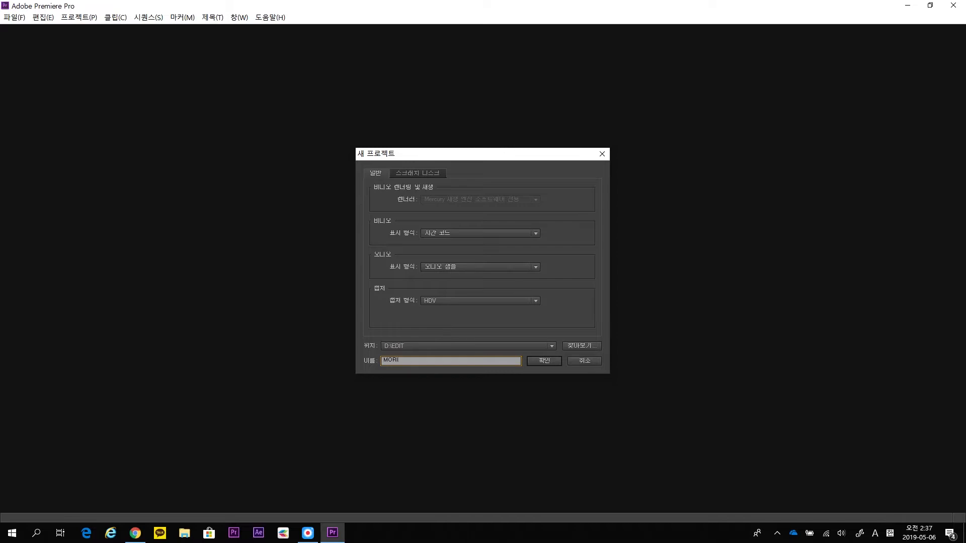
{"action": "key", "text": "BackSpace"}
{"action": "key", "text": "BackSpace"}
{"action": "key", "text": "BackSpace"}
{"action": "key", "text": "BackSpace"}
{"action": "key", "text": "BackSpace"}
{"action": "key", "text": "BackSpace"}
{"action": "type", "text": "TEST"}
{"action": "left_click", "coordinate": [553, 363]}
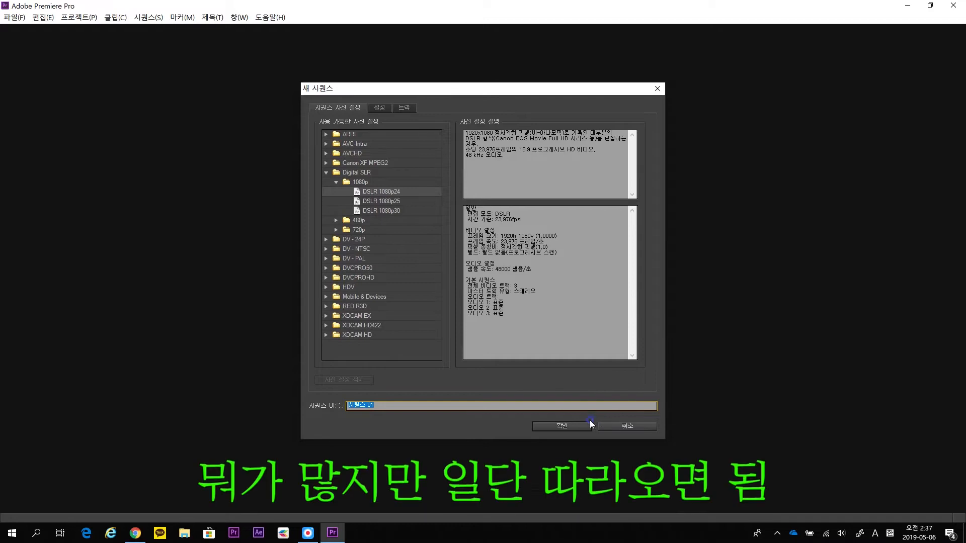
Look through the sequence preset groups, including XDCAM EX, XDCAM HD422, XDCAM HD, DV - NTSC and AVCHD, and collapse them again
{"action": "left_click", "coordinate": [324, 172]}
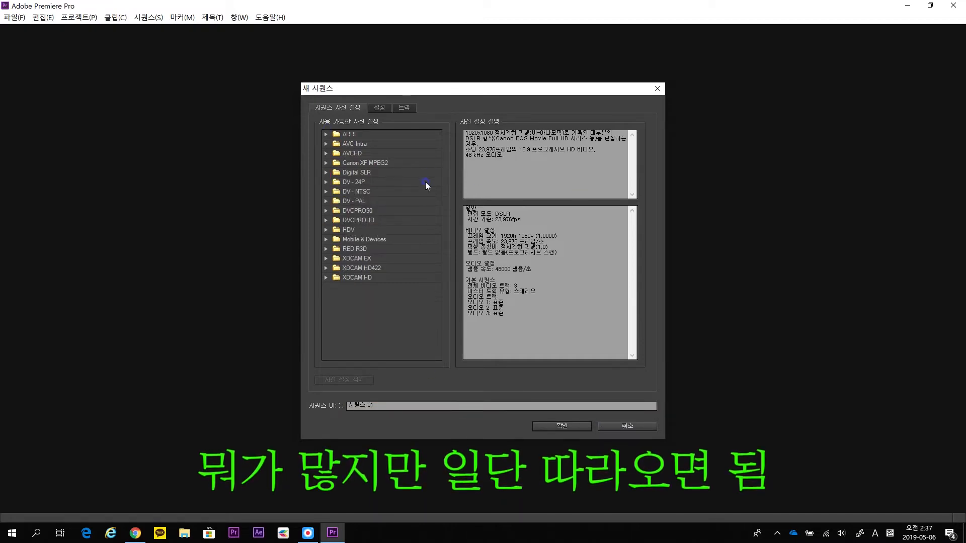
{"action": "left_click", "coordinate": [327, 254]}
{"action": "left_click", "coordinate": [326, 258]}
{"action": "left_click", "coordinate": [324, 296]}
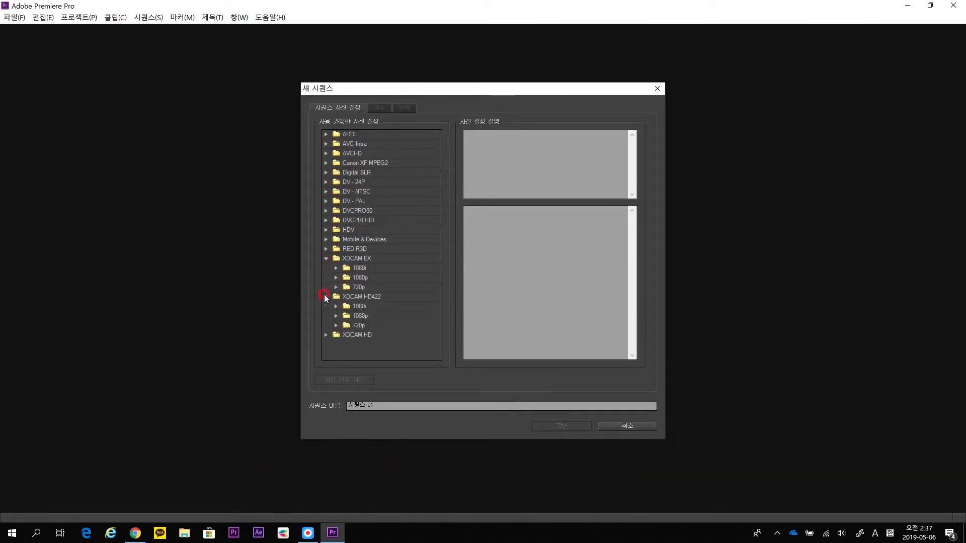
{"action": "left_click", "coordinate": [326, 335]}
{"action": "left_click", "coordinate": [326, 192]}
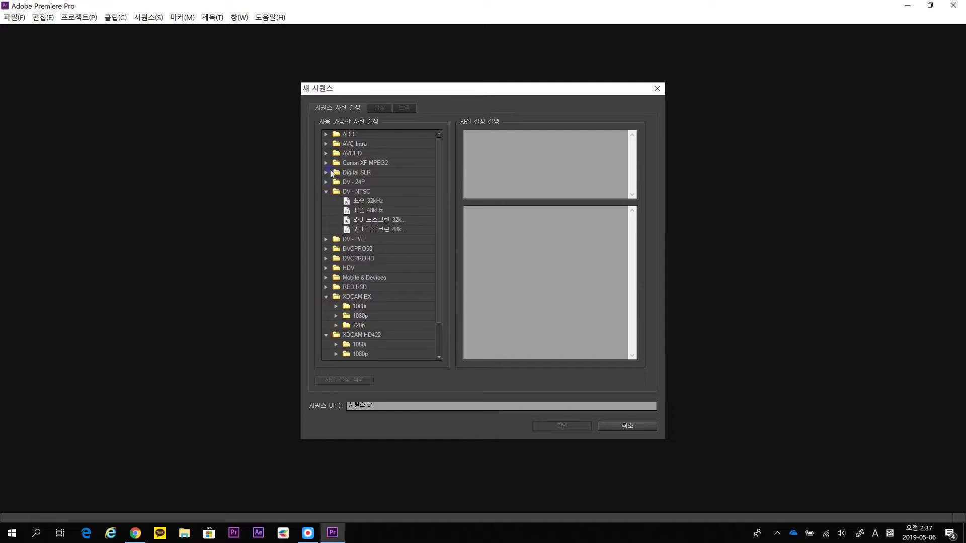
{"action": "left_click", "coordinate": [325, 153]}
{"action": "left_click", "coordinate": [324, 153]}
{"action": "left_click", "coordinate": [325, 192]}
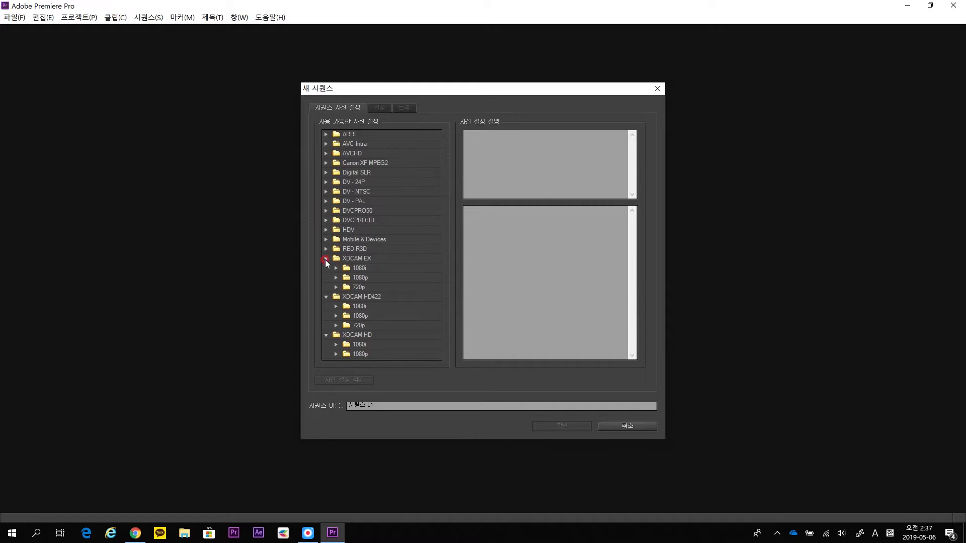
{"action": "left_click", "coordinate": [326, 258]}
{"action": "left_click", "coordinate": [326, 267]}
{"action": "left_click", "coordinate": [326, 277]}
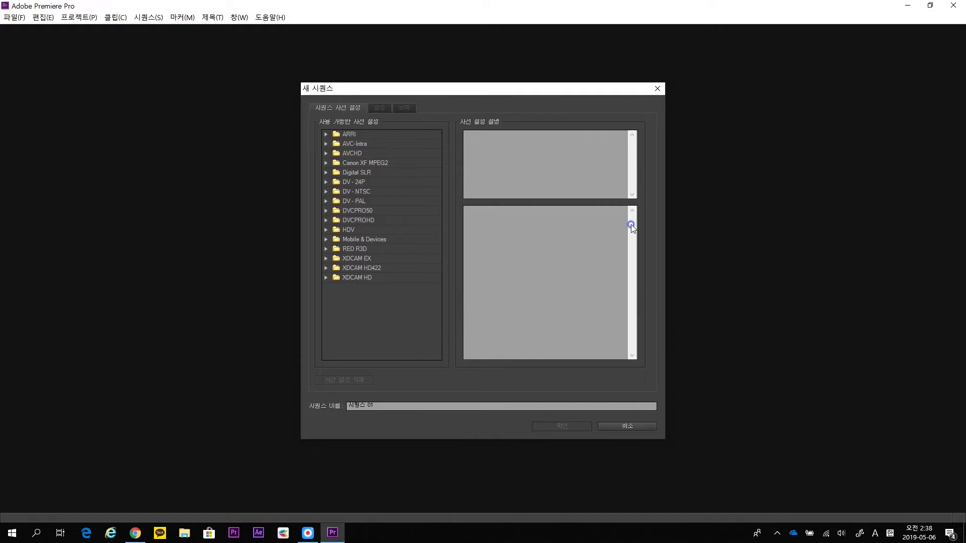
Compare the Digital SLR 1080p presets DSLR 1080p24 and DSLR 1080p30, and create a sequence named TEST with DSLR 1080p24
{"action": "left_click", "coordinate": [326, 172]}
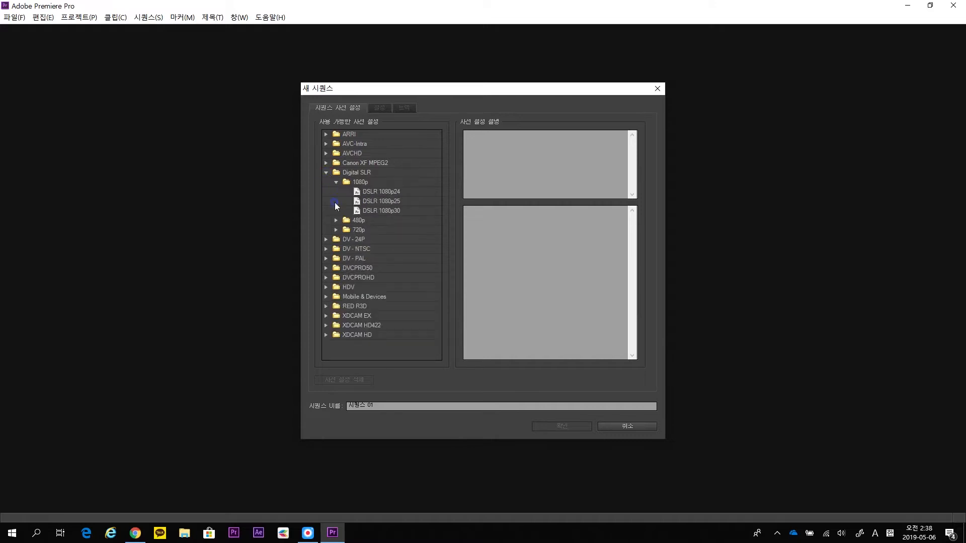
{"action": "left_click", "coordinate": [336, 182]}
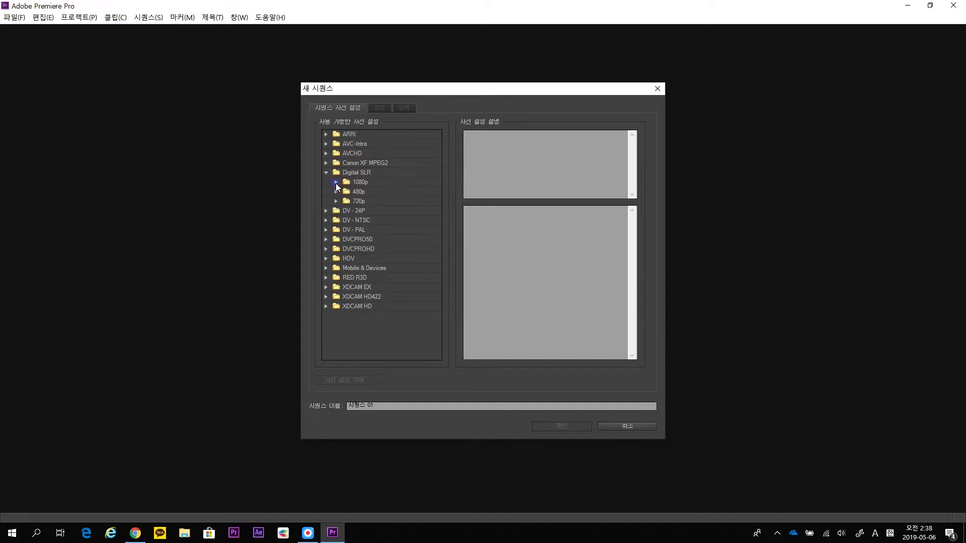
{"action": "left_click", "coordinate": [336, 182]}
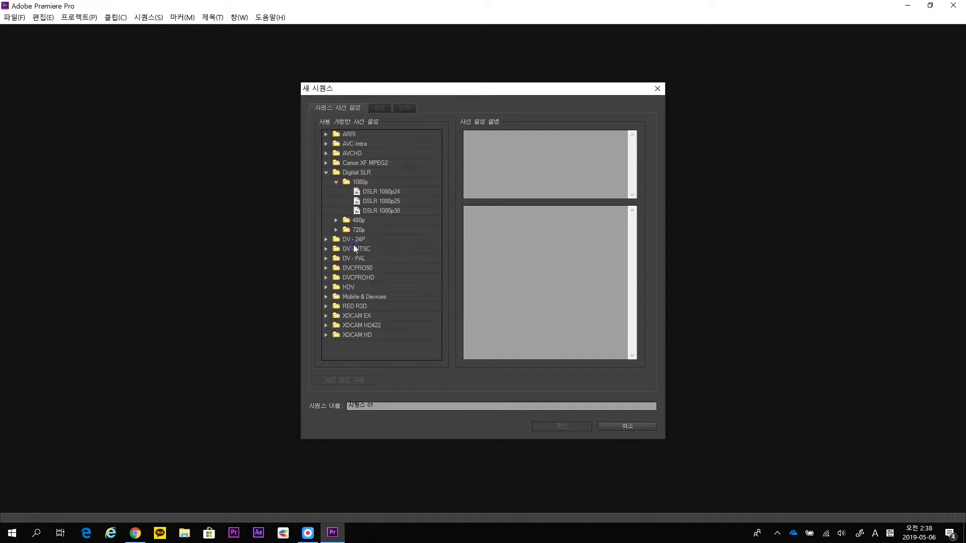
{"action": "left_click", "coordinate": [374, 192]}
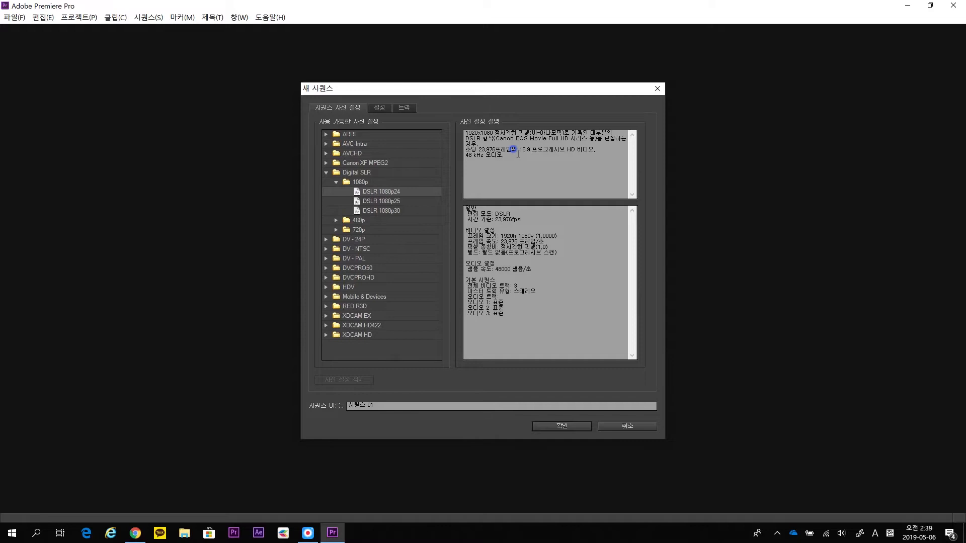
{"action": "left_click", "coordinate": [391, 211]}
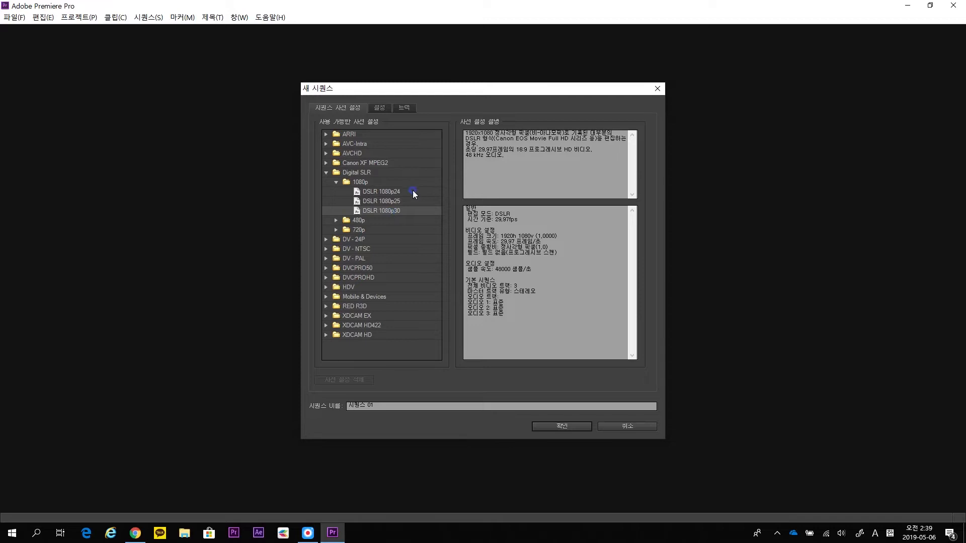
{"action": "left_click", "coordinate": [391, 192]}
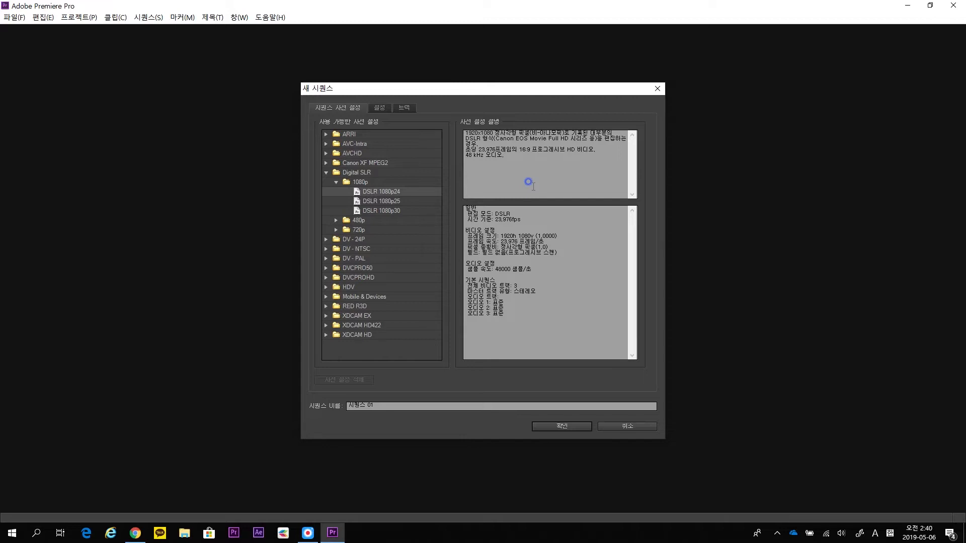
{"action": "left_click_drag", "start_coordinate": [389, 405], "coordinate": [321, 406]}
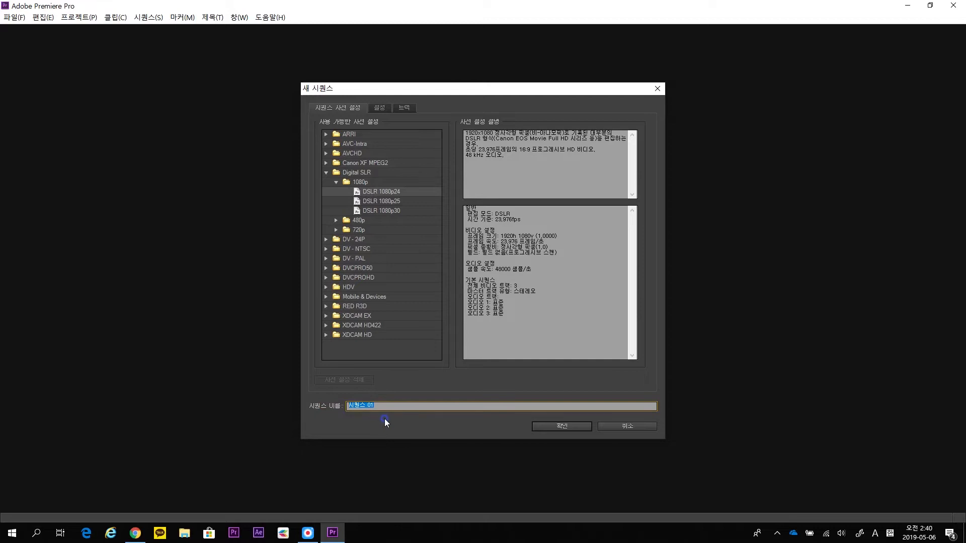
{"action": "type", "text": "TEST"}
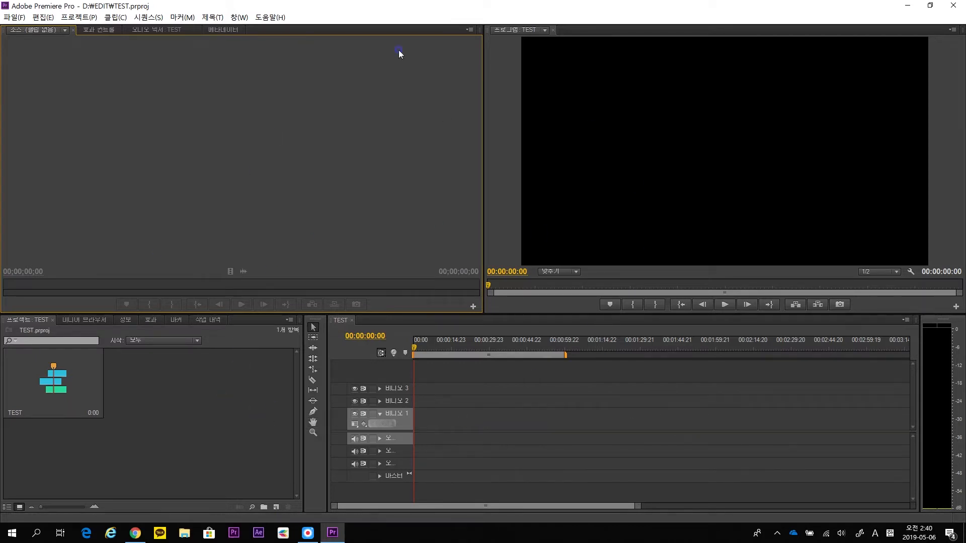
Apply the Editing (편집) workspace layout
{"action": "left_click", "coordinate": [240, 18]}
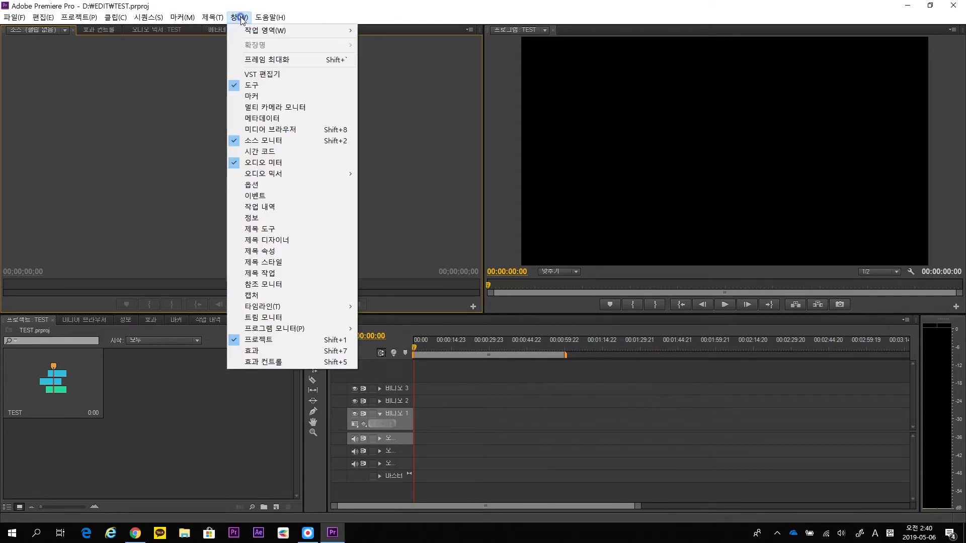
{"action": "mouse_move", "coordinate": [246, 30]}
{"action": "left_click", "coordinate": [316, 23]}
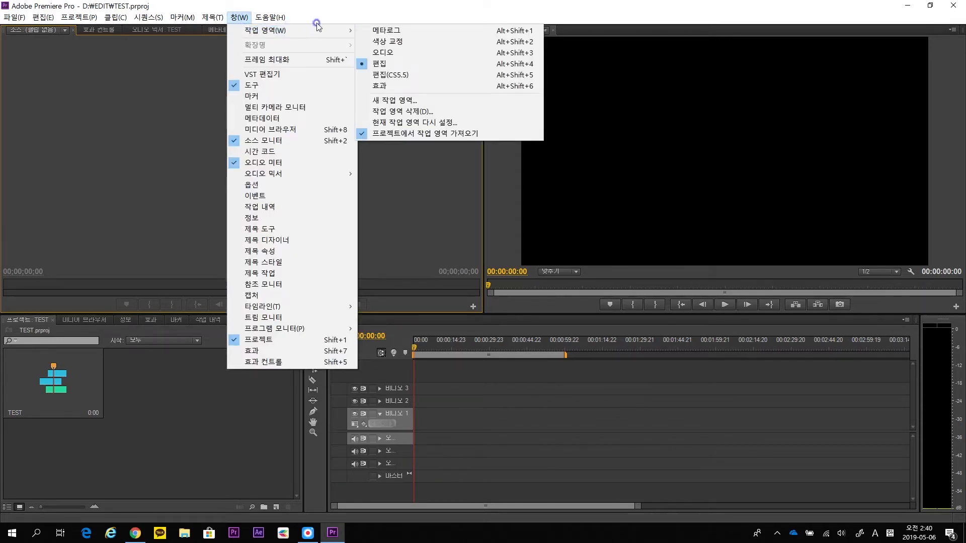
{"action": "left_click", "coordinate": [396, 62]}
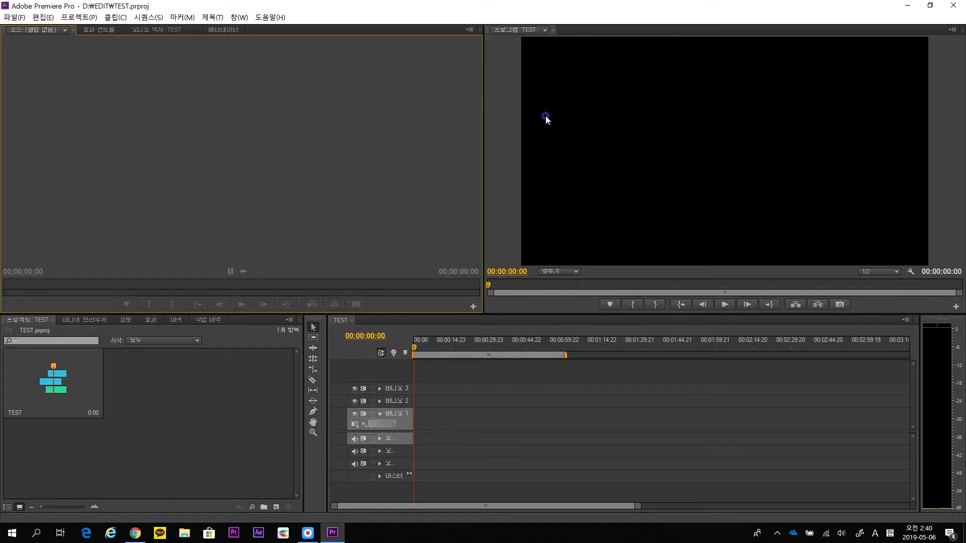
{"action": "left_click", "coordinate": [170, 398]}
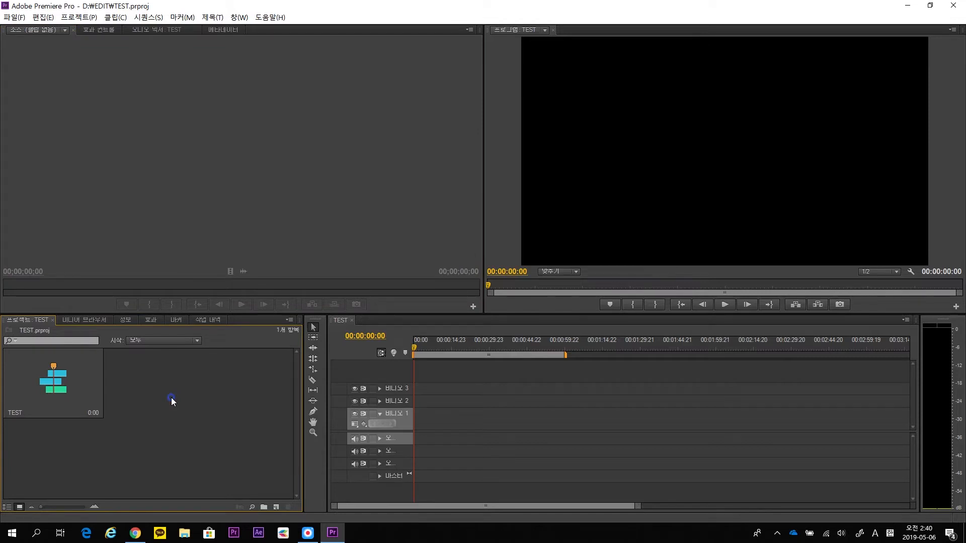
{"action": "left_click", "coordinate": [239, 180]}
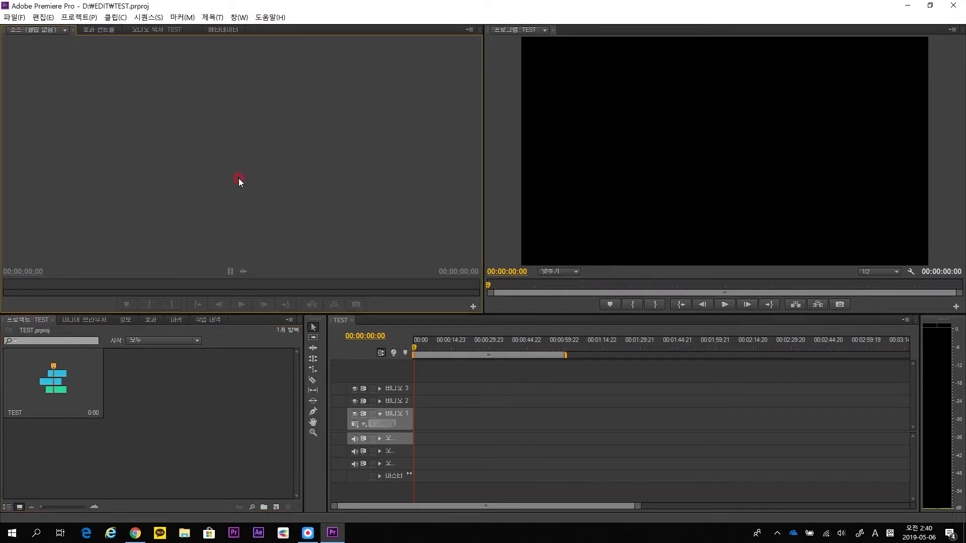
{"action": "left_click", "coordinate": [671, 133]}
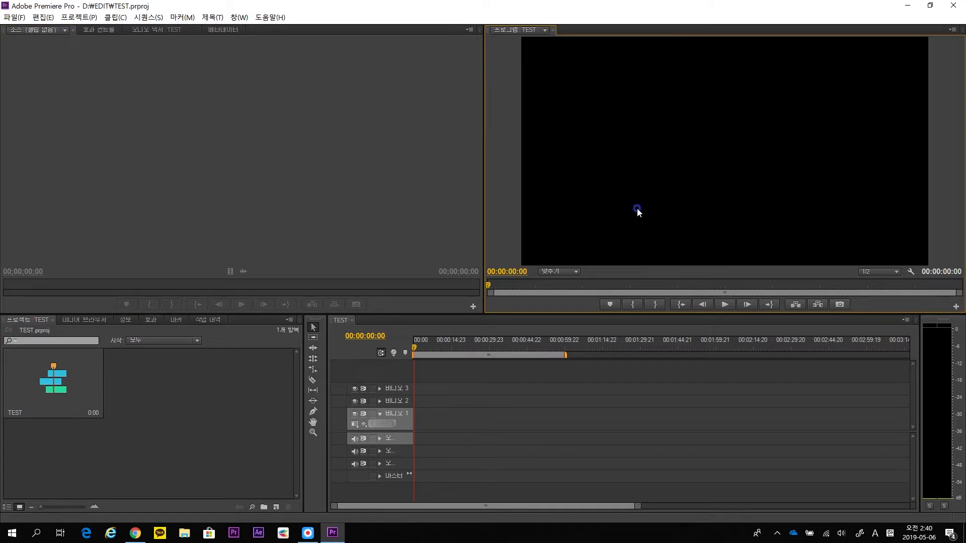
{"action": "left_click", "coordinate": [568, 377]}
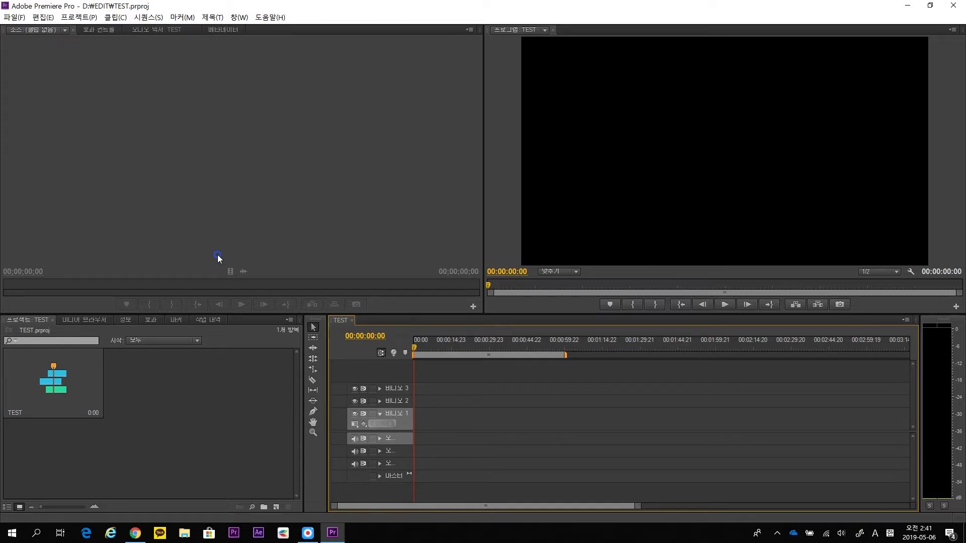
{"action": "left_click", "coordinate": [194, 451]}
{"action": "left_click", "coordinate": [193, 188]}
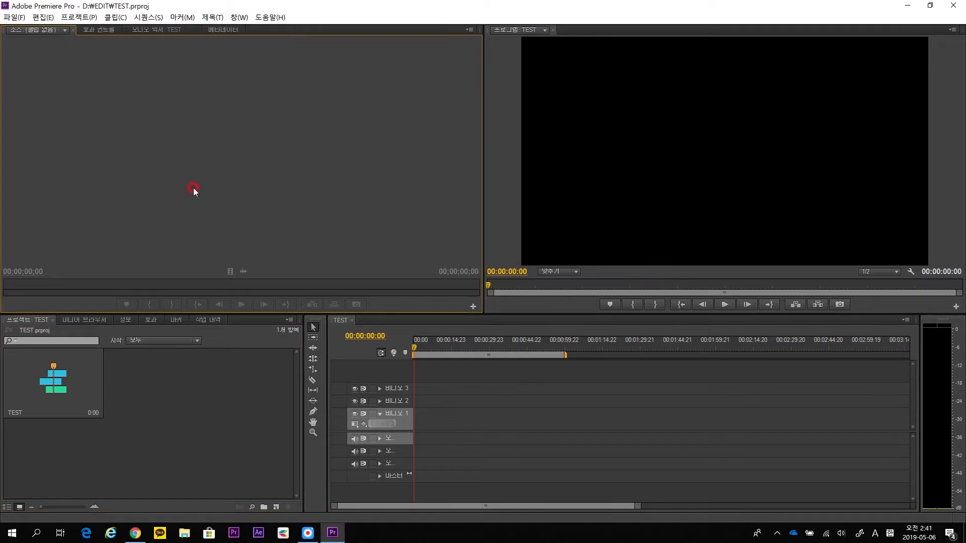
{"action": "left_click", "coordinate": [567, 175]}
{"action": "left_click", "coordinate": [575, 380]}
{"action": "left_click", "coordinate": [215, 402]}
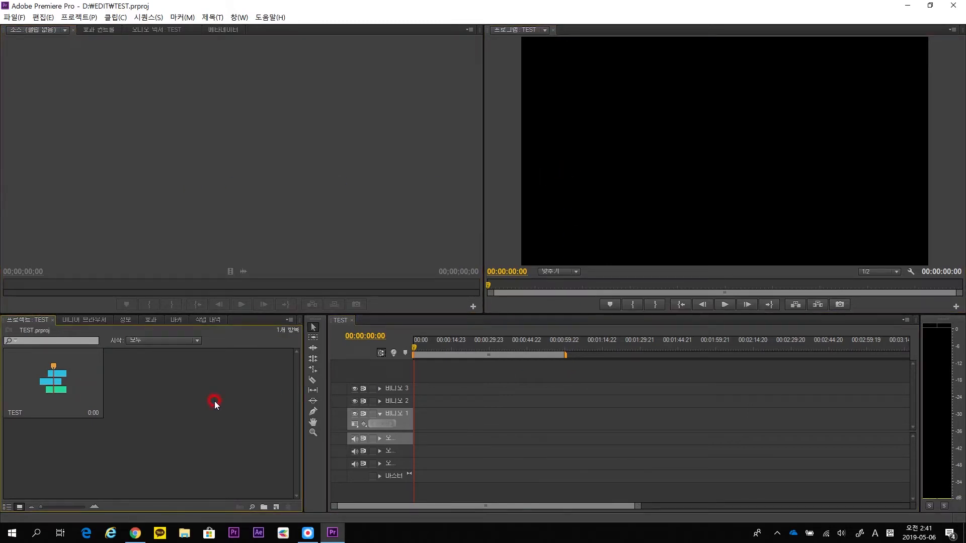
{"action": "left_click", "coordinate": [205, 20]}
{"action": "left_click", "coordinate": [161, 20]}
{"action": "left_click", "coordinate": [121, 21]}
{"action": "left_click", "coordinate": [94, 22]}
{"action": "left_click", "coordinate": [14, 17]}
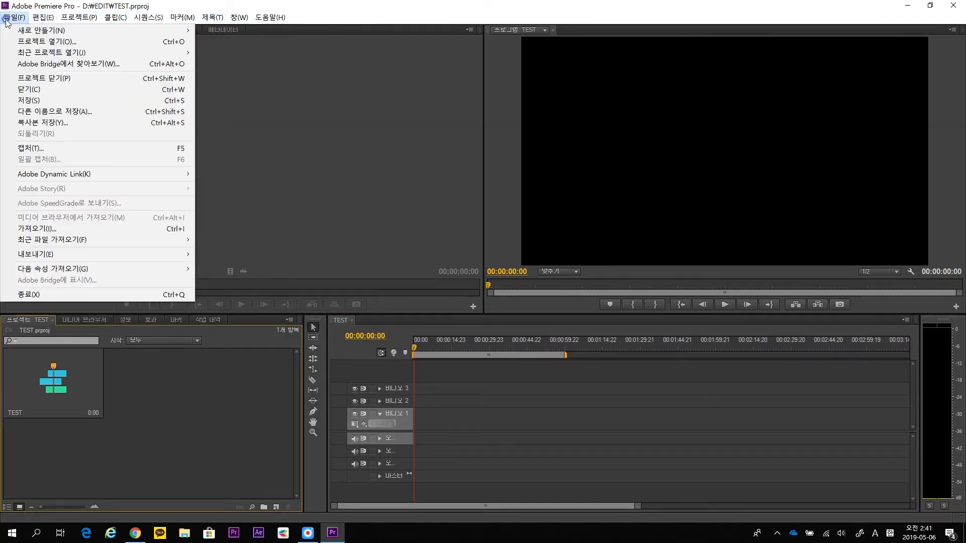
{"action": "left_click", "coordinate": [14, 17]}
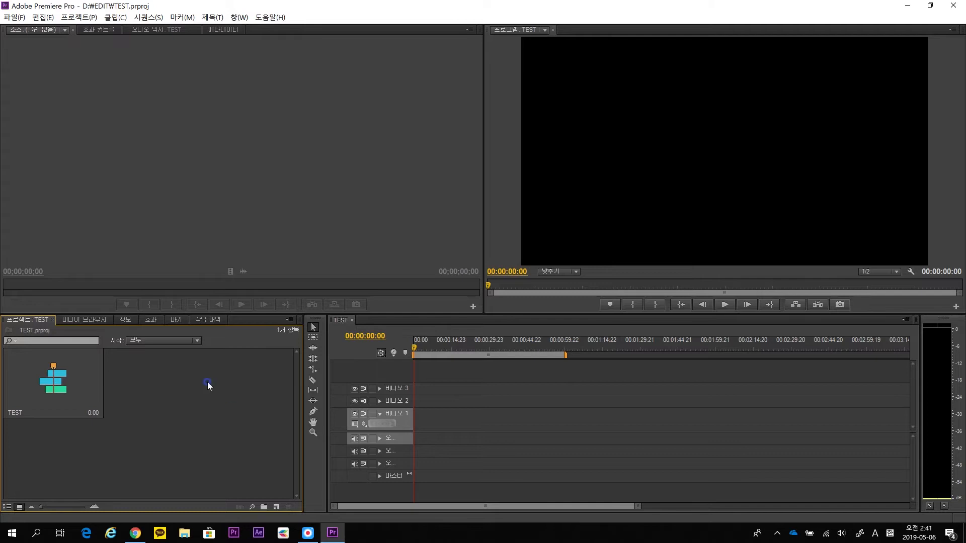
Look through the Media Browser, Info, Effects and History views, and return to the TEST project contents
{"action": "left_click", "coordinate": [94, 320]}
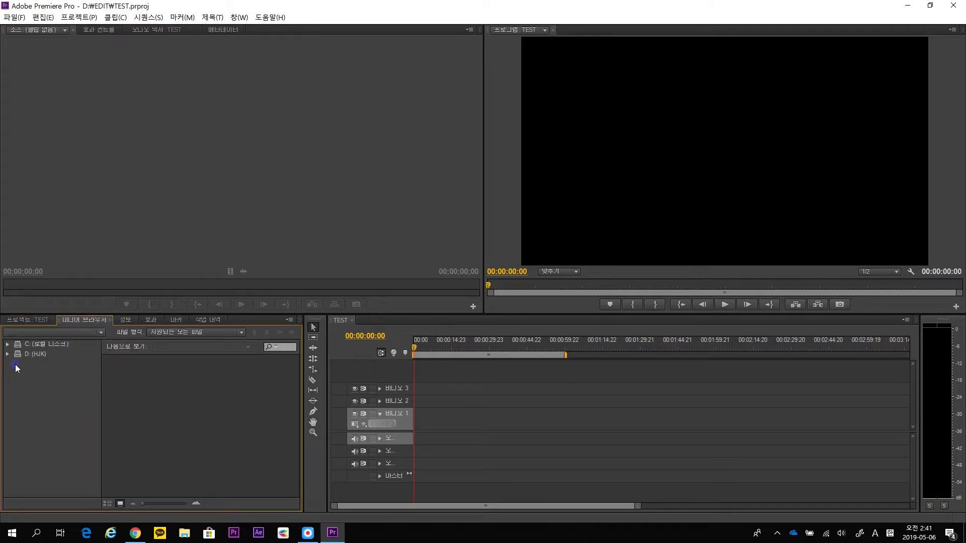
{"action": "left_click", "coordinate": [134, 320]}
{"action": "left_click", "coordinate": [151, 321]}
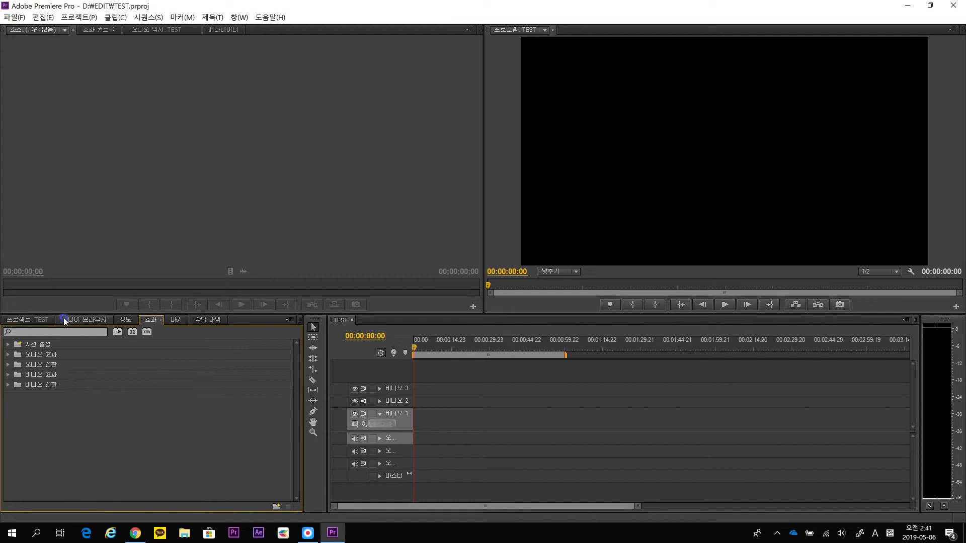
{"action": "left_click", "coordinate": [210, 323]}
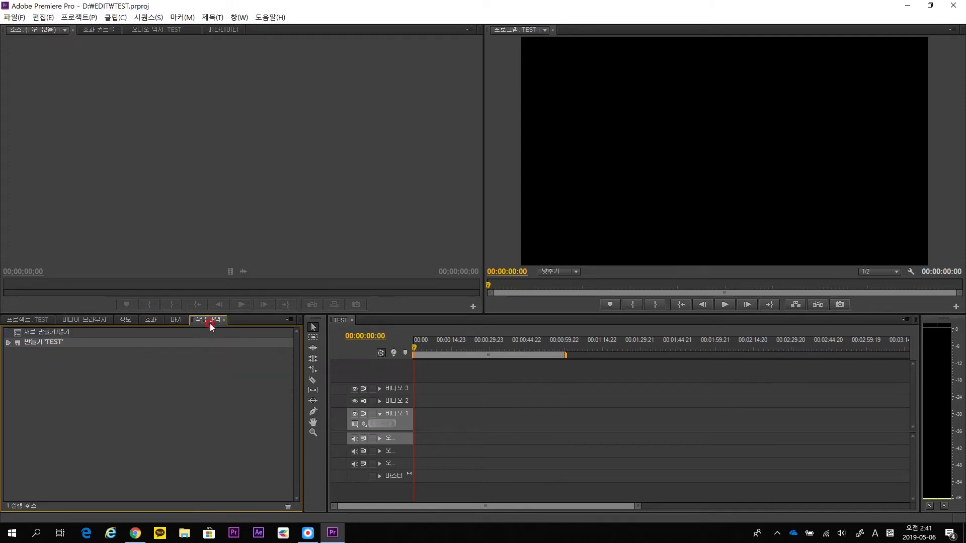
{"action": "left_click", "coordinate": [50, 320]}
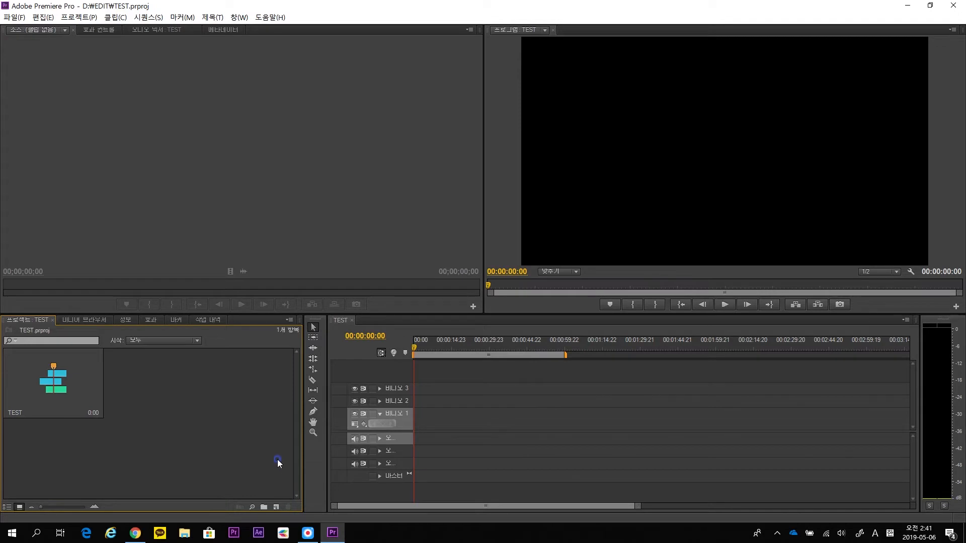
{"action": "left_click", "coordinate": [188, 184]}
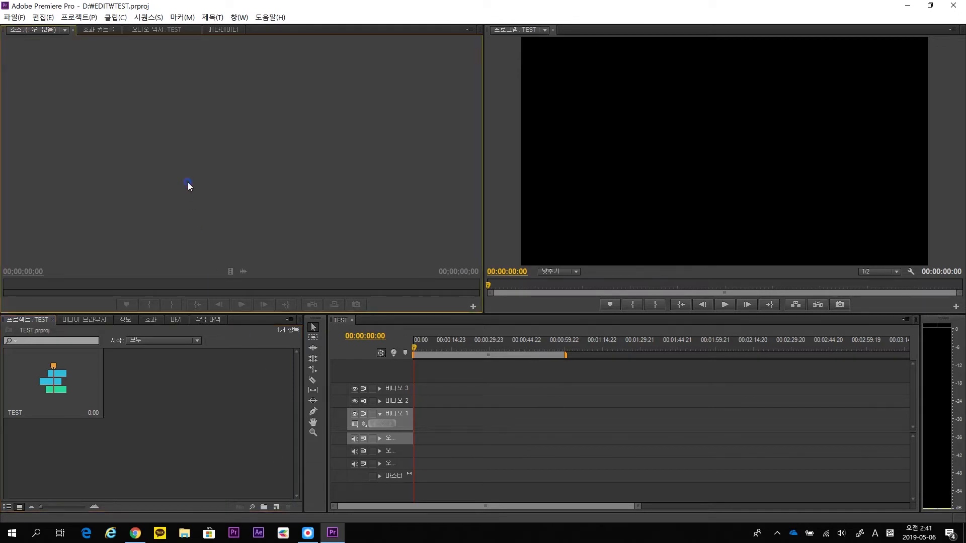
{"action": "left_click", "coordinate": [194, 404]}
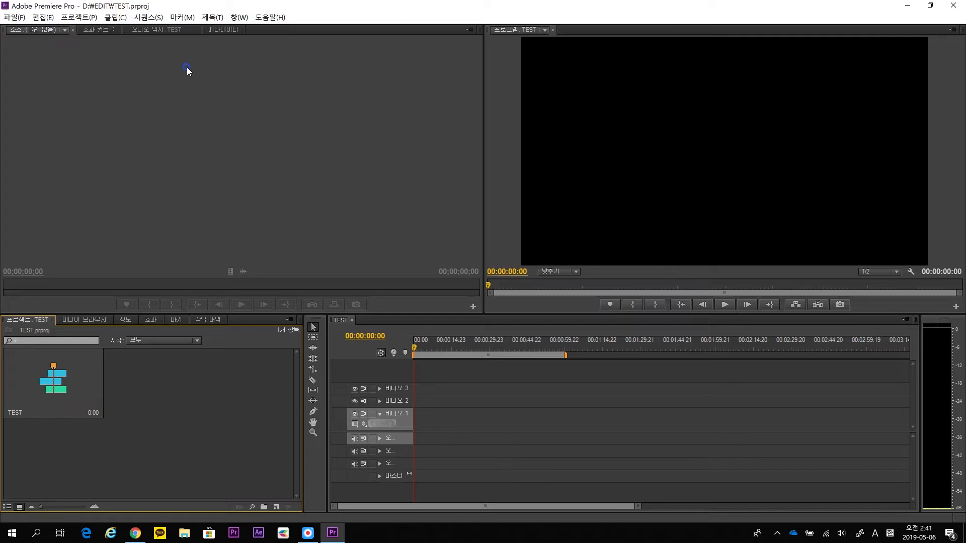
{"action": "left_click", "coordinate": [554, 373]}
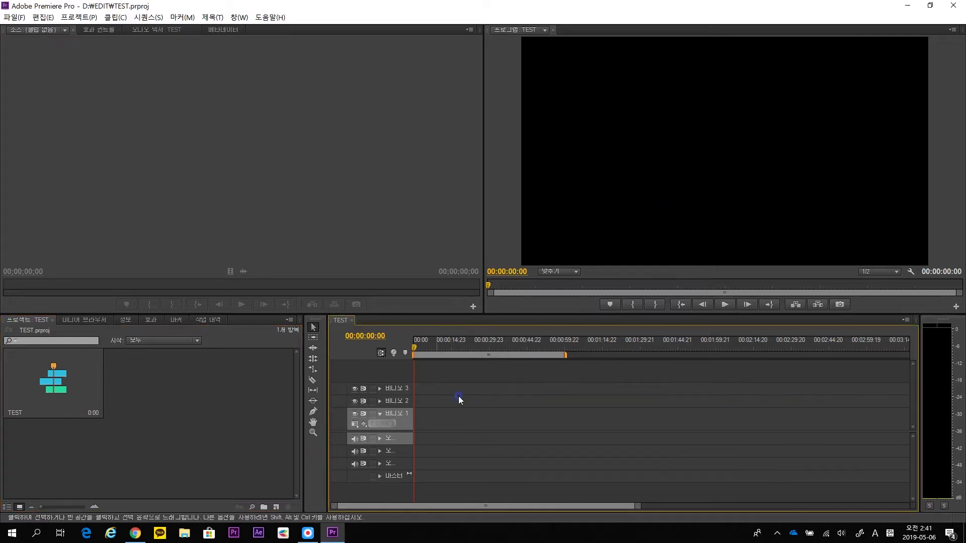
{"action": "left_click", "coordinate": [200, 170]}
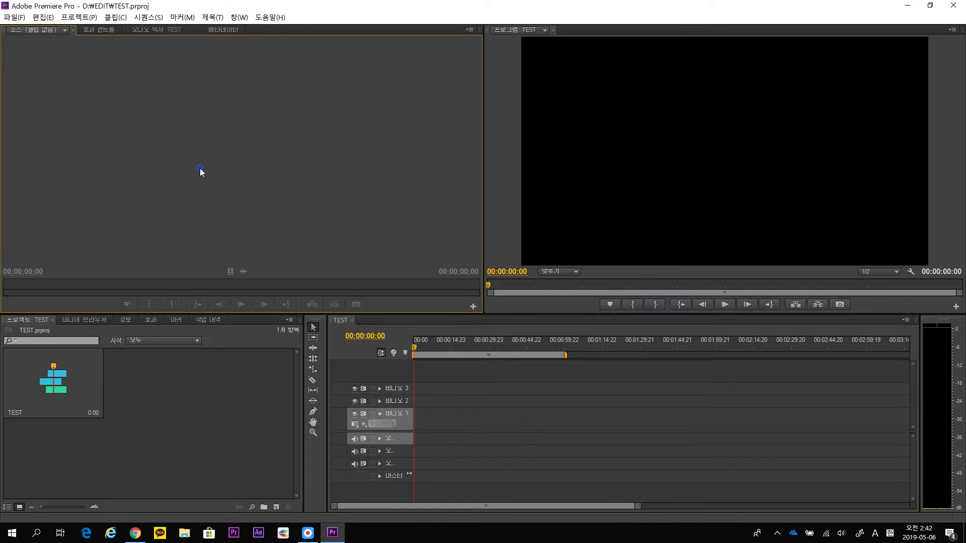
{"action": "left_click", "coordinate": [206, 433]}
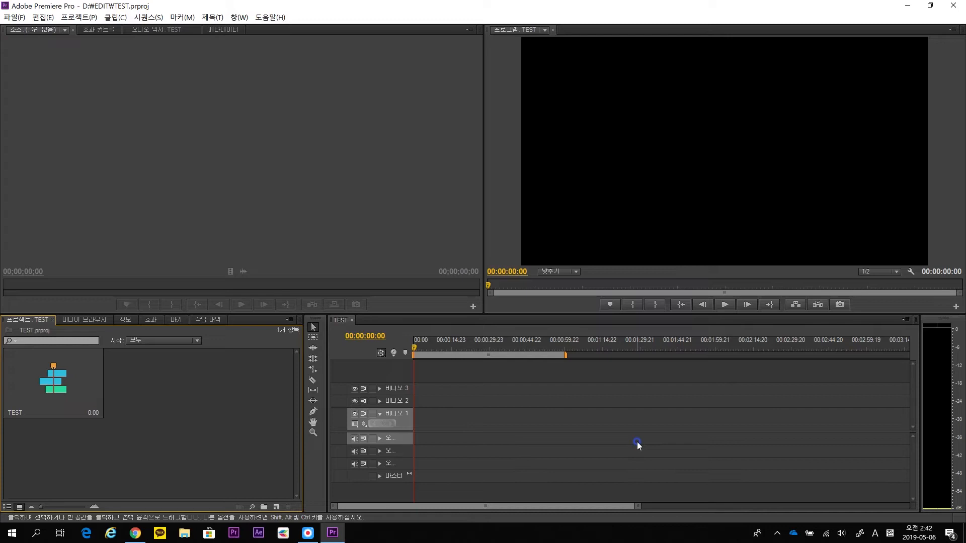
{"action": "left_click", "coordinate": [621, 204]}
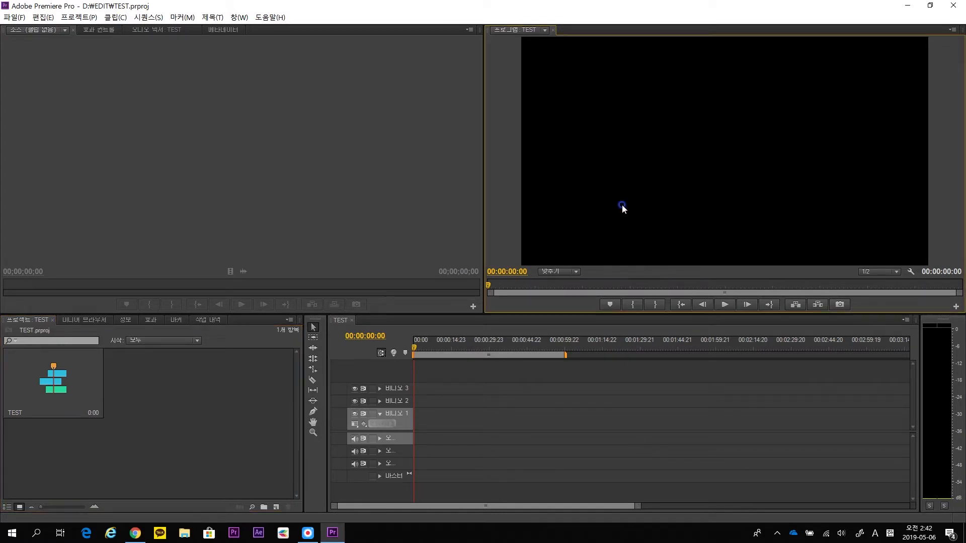
{"action": "left_click", "coordinate": [550, 404]}
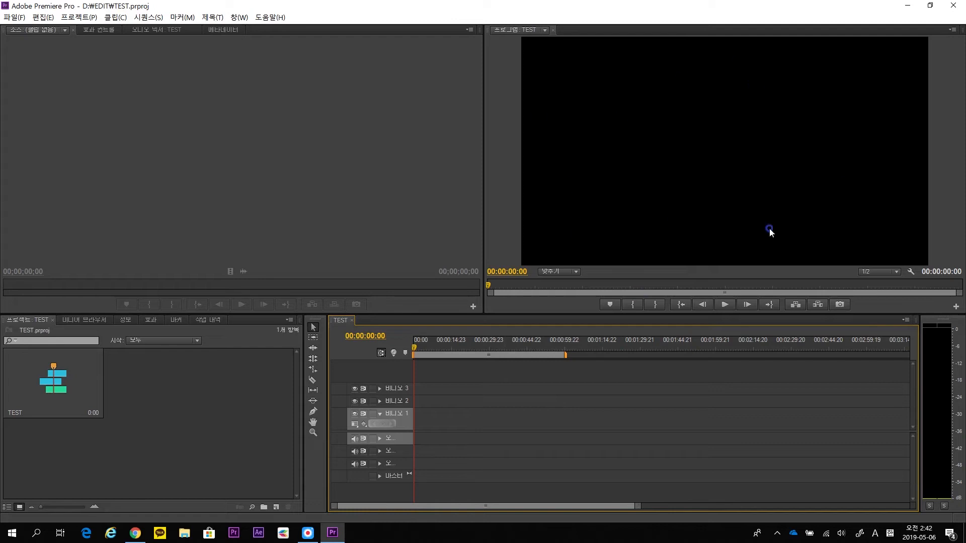
{"action": "left_click", "coordinate": [185, 413]}
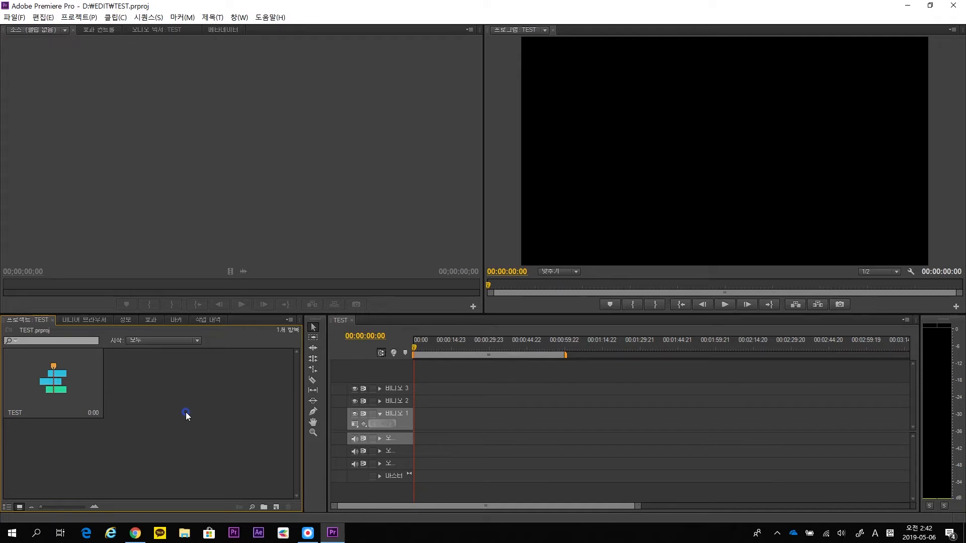
{"action": "left_click", "coordinate": [14, 18]}
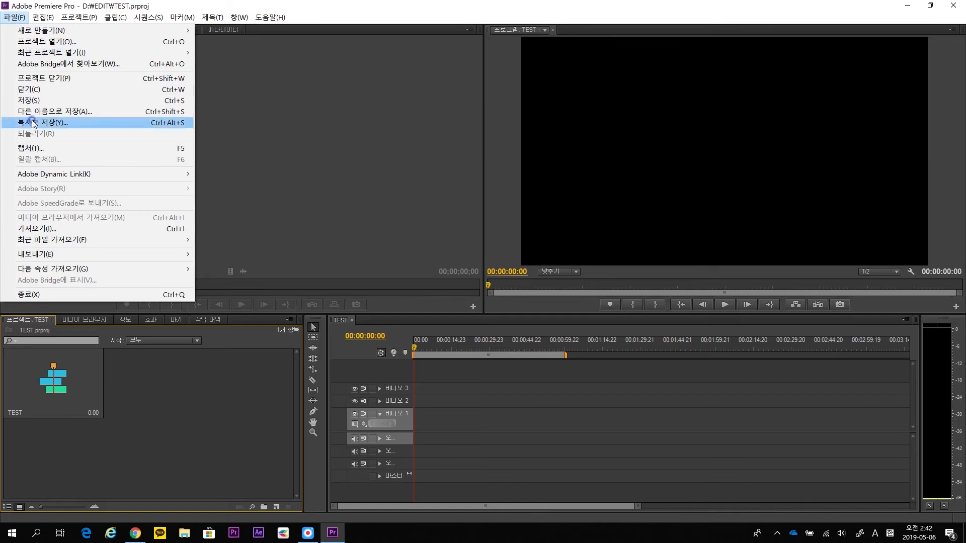
{"action": "left_click", "coordinate": [49, 230]}
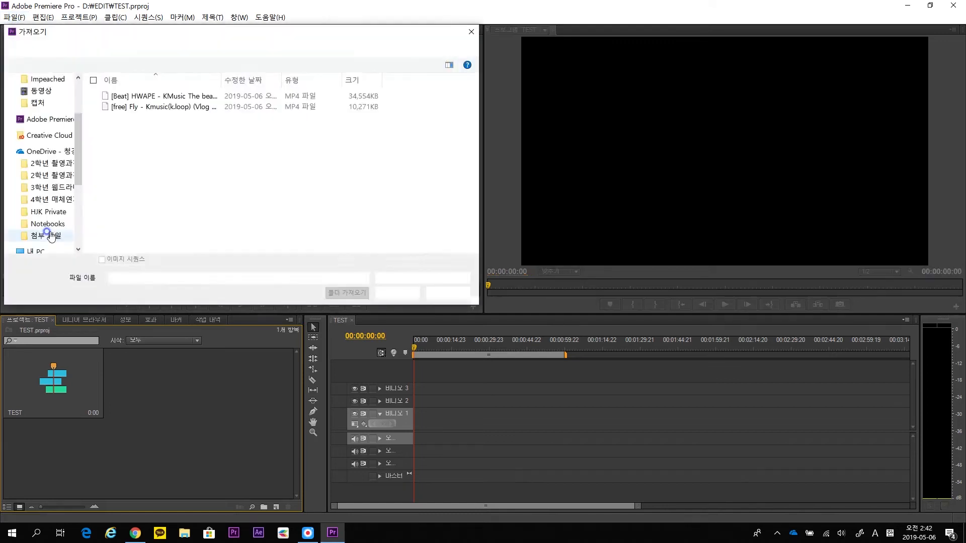
{"action": "left_click", "coordinate": [434, 288]}
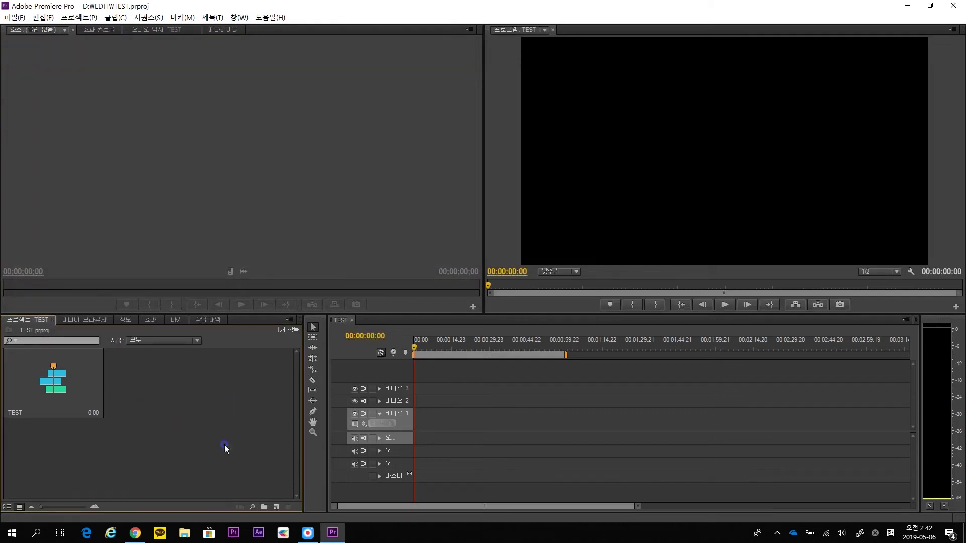
Import CK_Musical and Theatre.mp4 from the root of drive D: into the top level of the project
{"action": "right_click", "coordinate": [164, 410]}
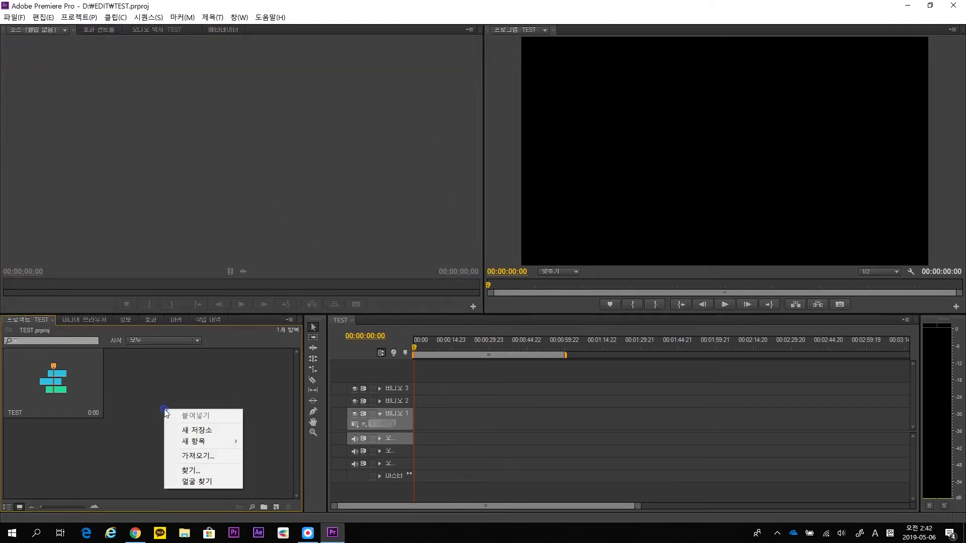
{"action": "left_click", "coordinate": [197, 456]}
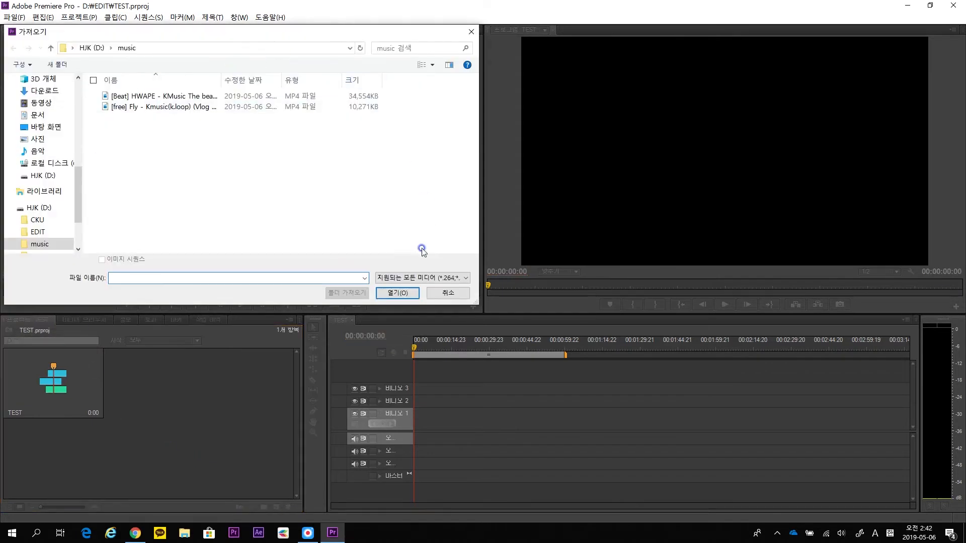
{"action": "left_click", "coordinate": [47, 209]}
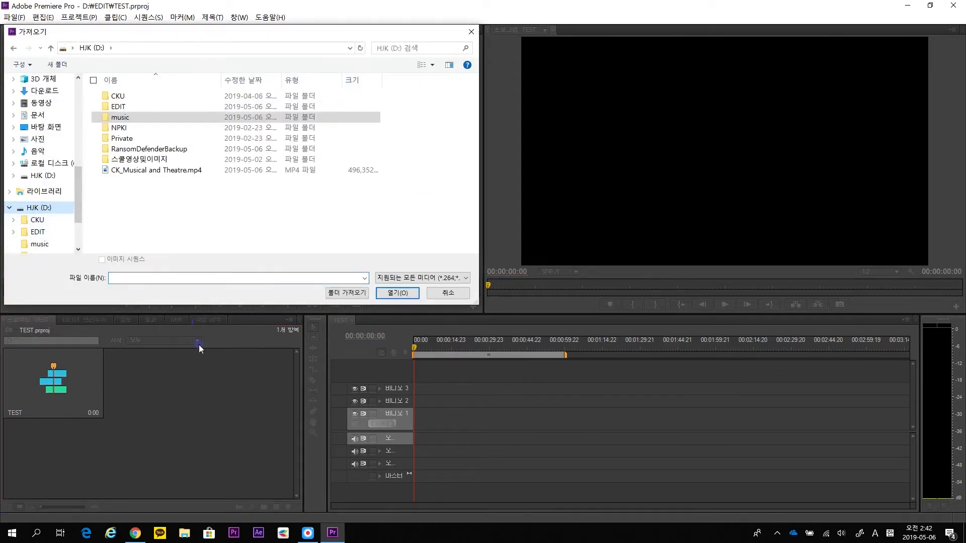
{"action": "double_click", "coordinate": [173, 171]}
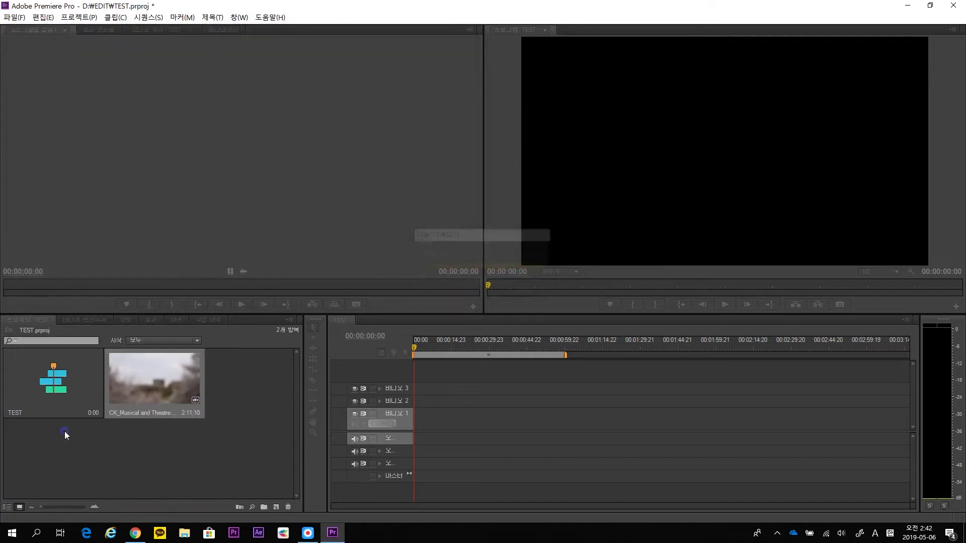
{"action": "left_click", "coordinate": [197, 461]}
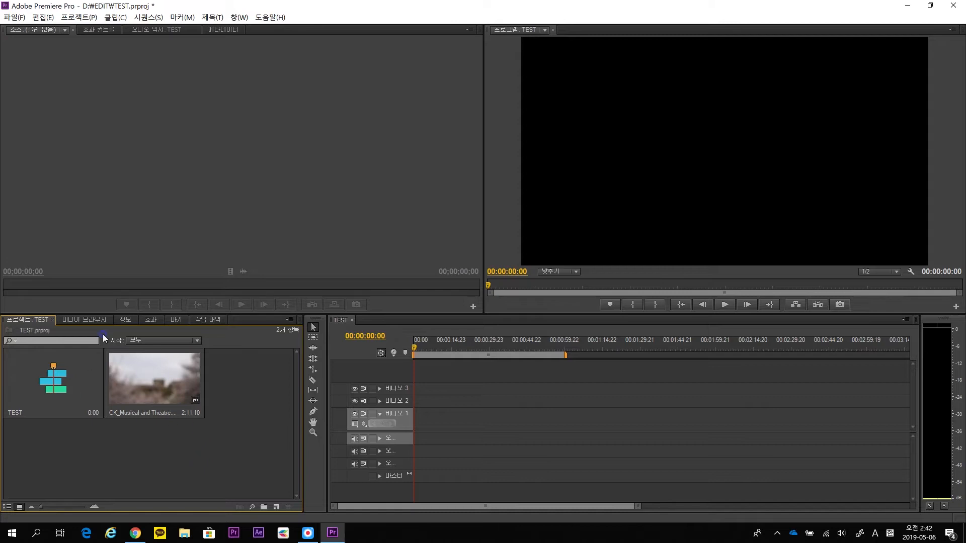
Delete the imported CK_Musical and Theatre clip from the top level of the project
{"action": "left_click", "coordinate": [312, 411]}
{"action": "left_click", "coordinate": [125, 481]}
{"action": "left_click", "coordinate": [167, 388]}
{"action": "key", "text": "Delete"}
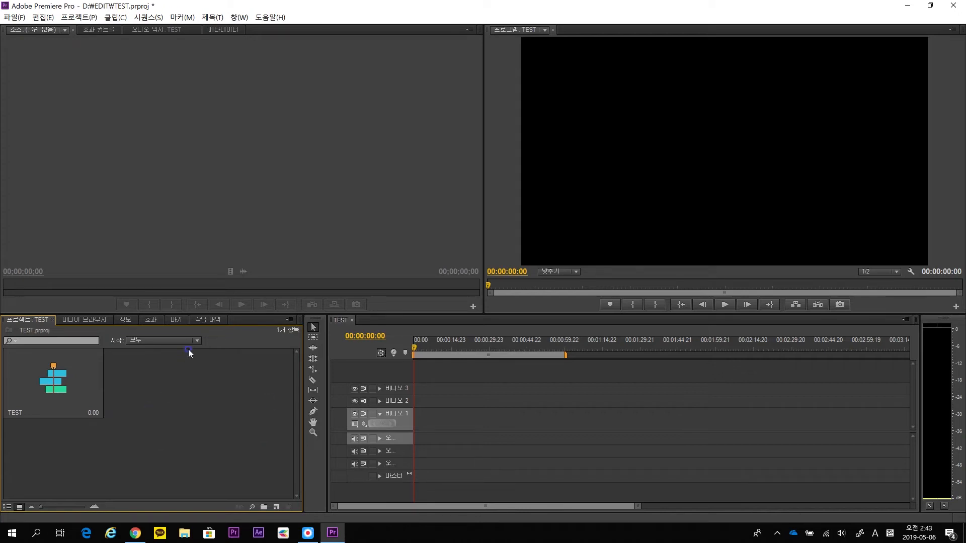
Create a new bin named VIDEO in the project
{"action": "right_click", "coordinate": [152, 385]}
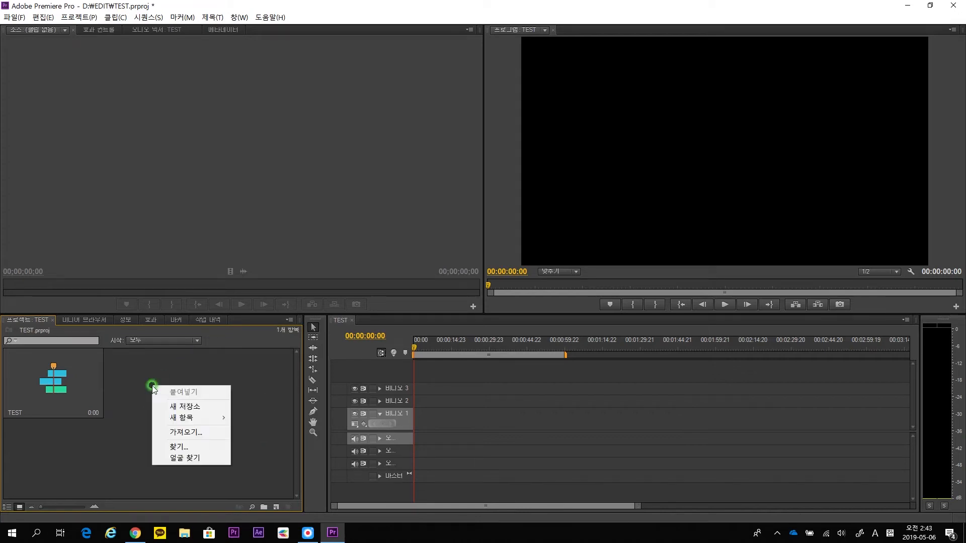
{"action": "left_click", "coordinate": [176, 406]}
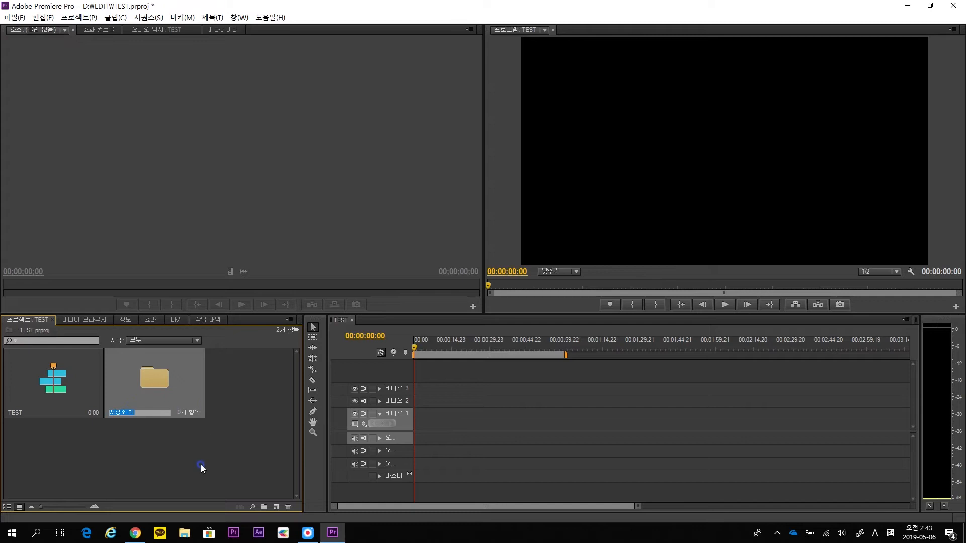
{"action": "type", "text": "VIDEO"}
{"action": "key", "text": "Tab"}
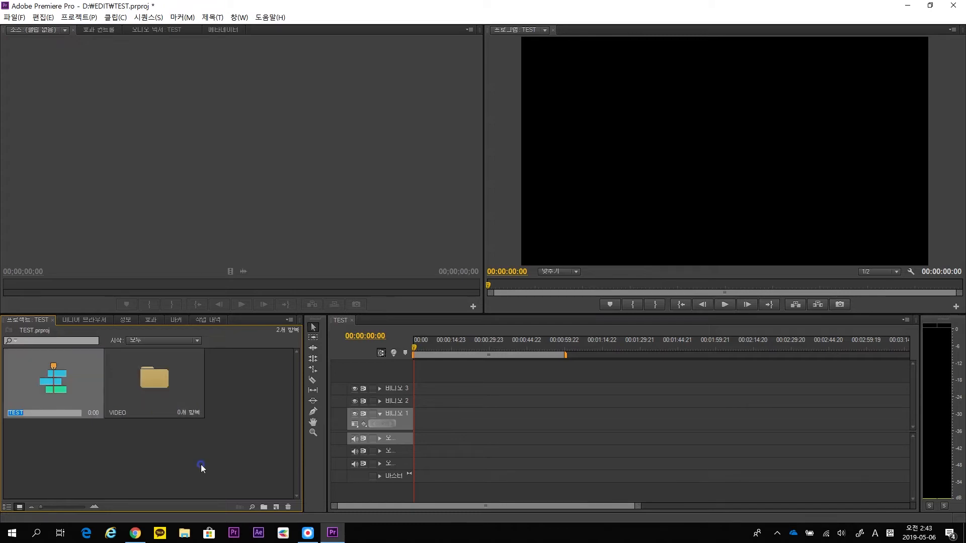
{"action": "left_click", "coordinate": [200, 464]}
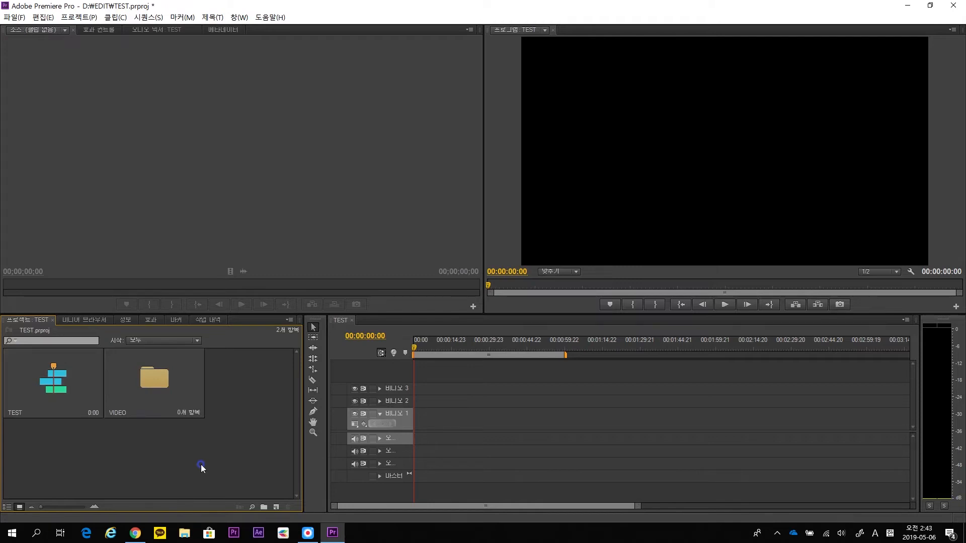
Import CK_Musical and Theatre.mp4 from drive D: into the VIDEO bin and close the bin window
{"action": "double_click", "coordinate": [152, 379]}
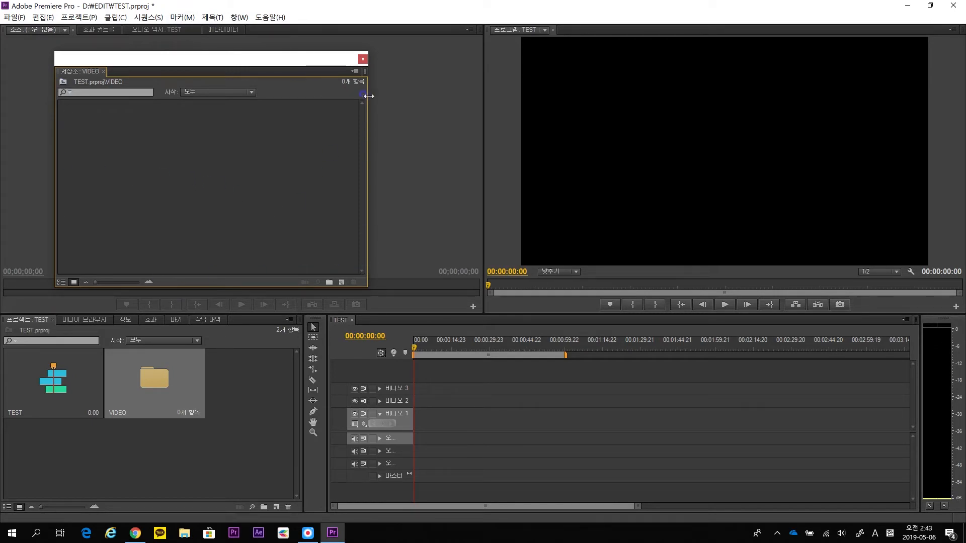
{"action": "right_click", "coordinate": [228, 180]}
{"action": "left_click", "coordinate": [282, 223]}
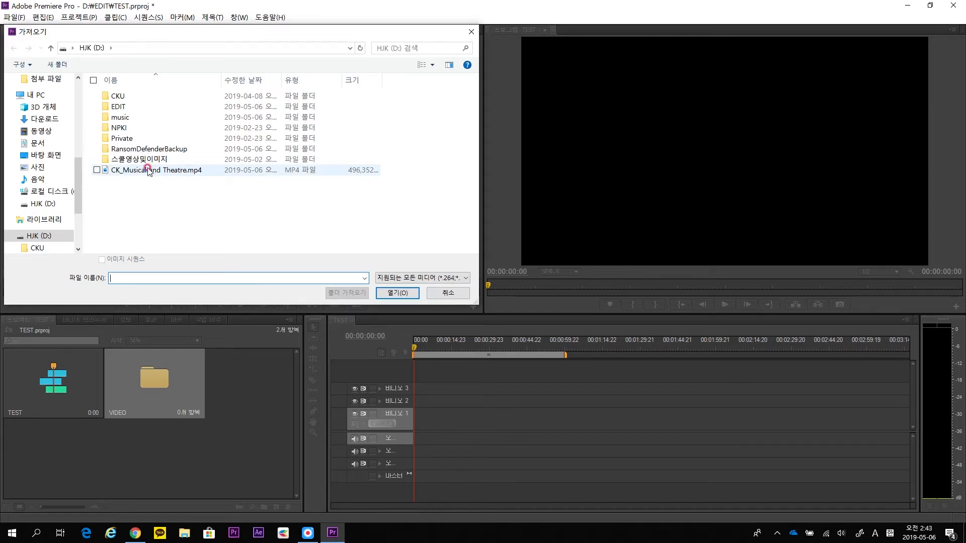
{"action": "double_click", "coordinate": [148, 170]}
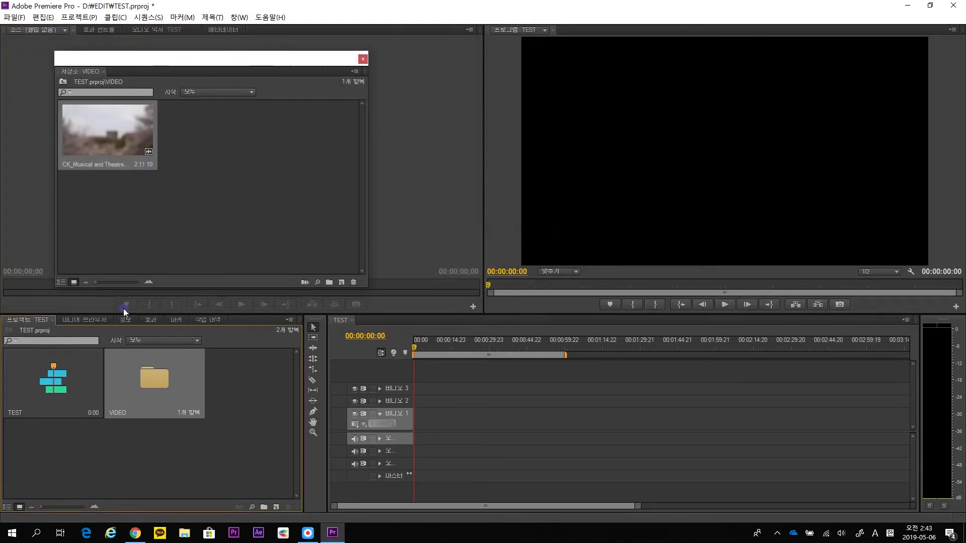
{"action": "left_click", "coordinate": [363, 60]}
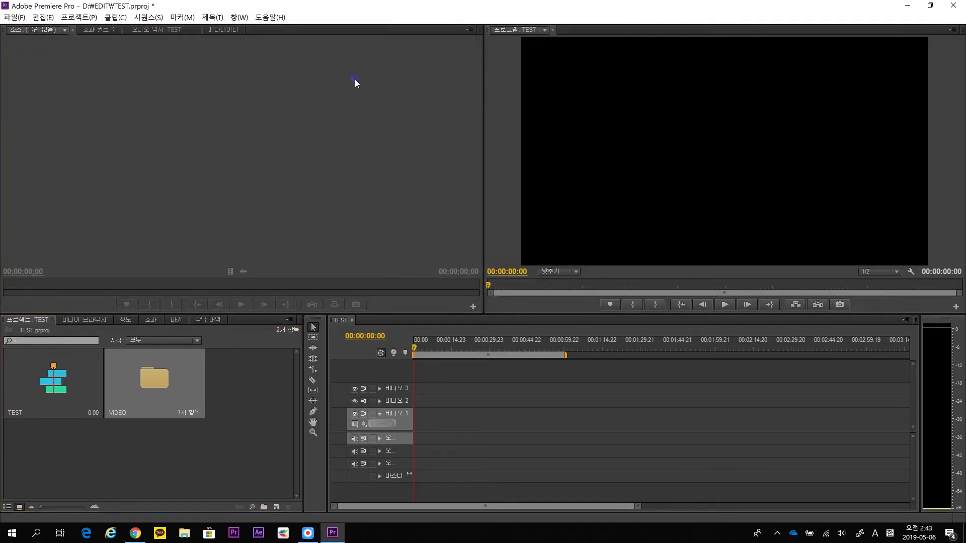
Create a new bin named PHOTO at the top level of the project
{"action": "left_click", "coordinate": [219, 455]}
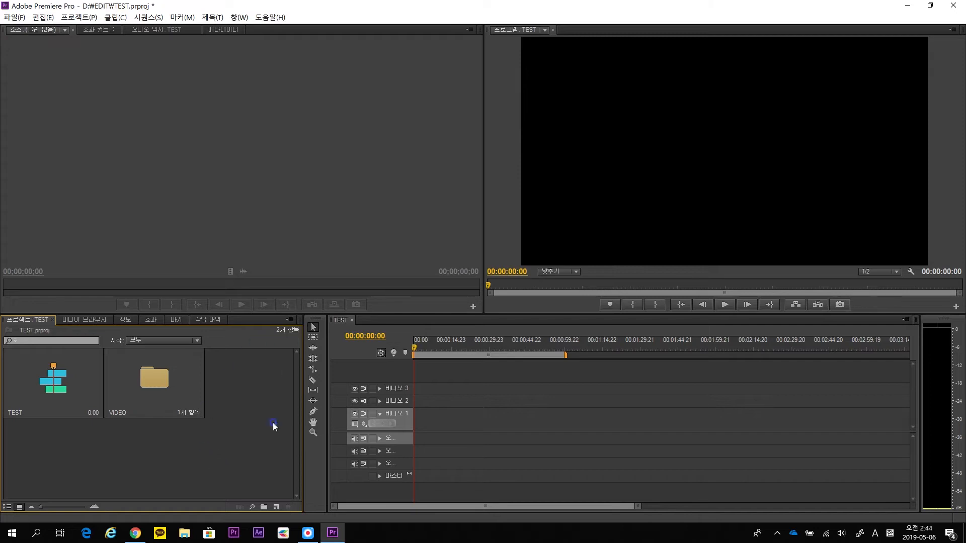
{"action": "right_click", "coordinate": [247, 415]}
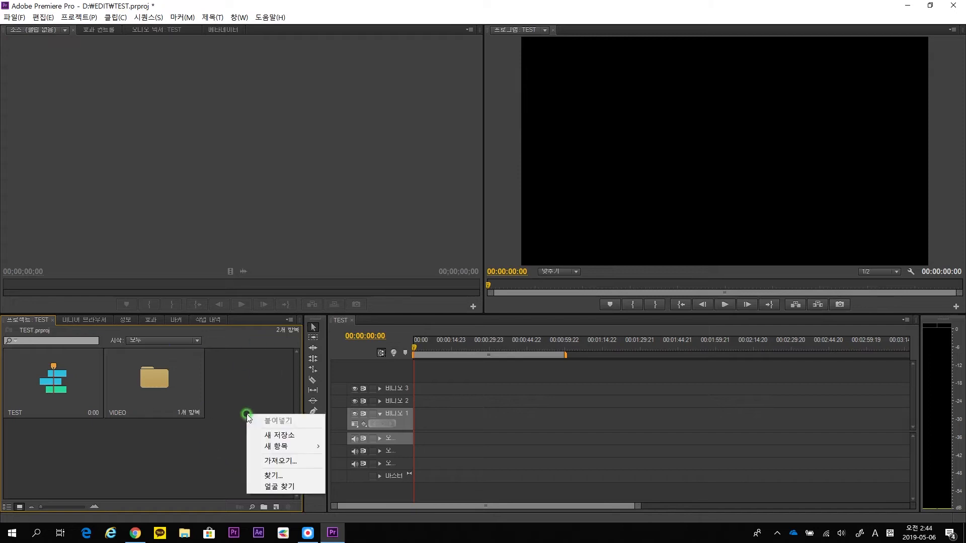
{"action": "left_click", "coordinate": [270, 436]}
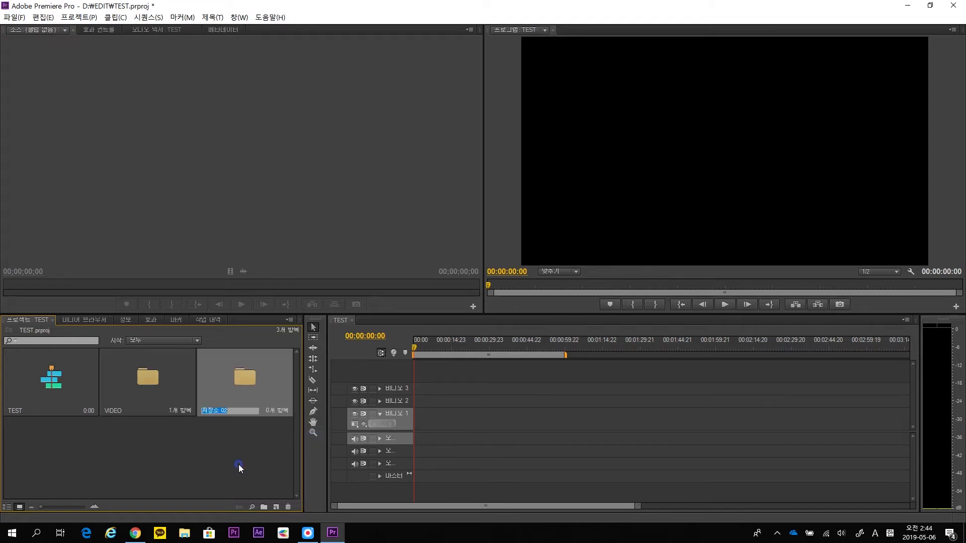
{"action": "type", "text": "PHOTO"}
{"action": "key", "text": "Return"}
{"action": "left_click", "coordinate": [238, 464]}
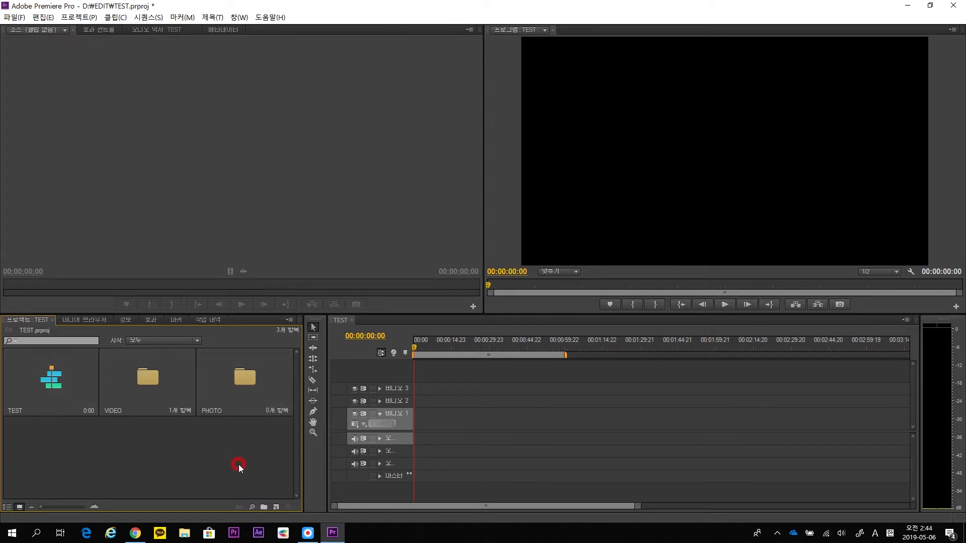
Create a new bin named MUSIC at the top level of the project
{"action": "right_click", "coordinate": [129, 436]}
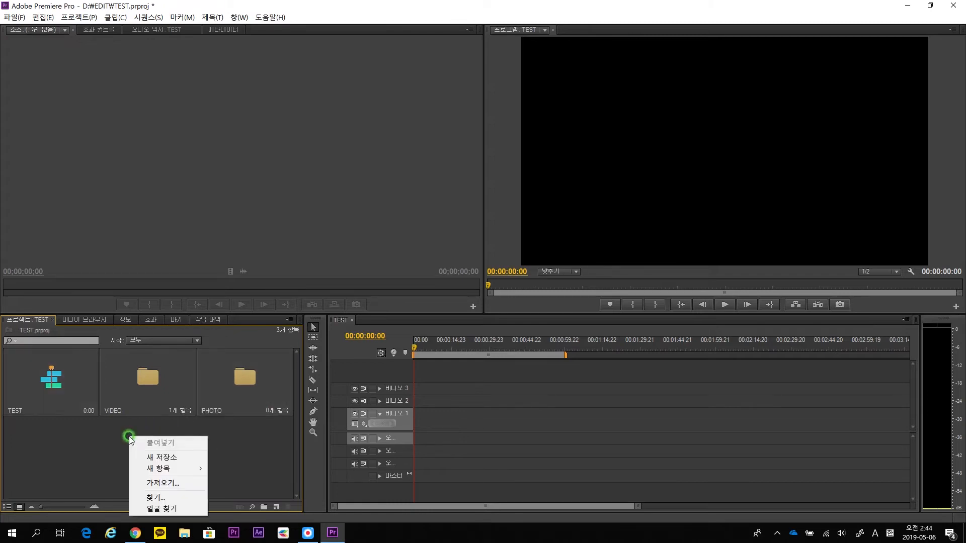
{"action": "left_click", "coordinate": [154, 458]}
{"action": "type", "text": "MUSIC"}
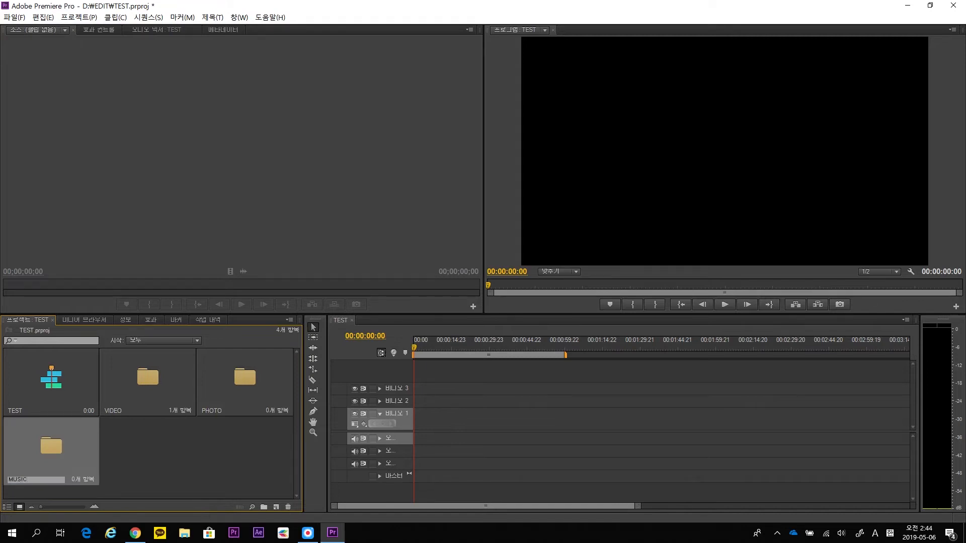
{"action": "left_click", "coordinate": [208, 476]}
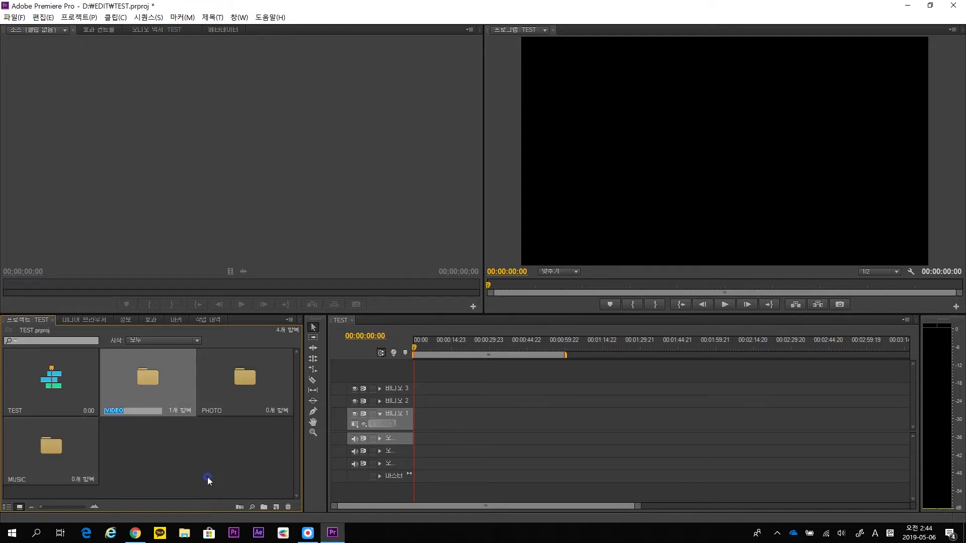
Create a new bin named TEXT at the top level of the project
{"action": "right_click", "coordinate": [160, 445]}
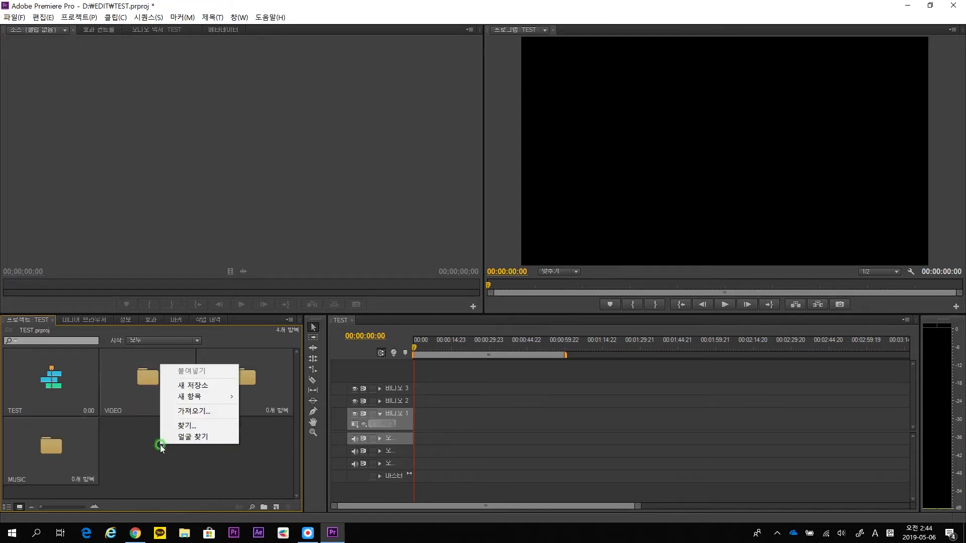
{"action": "left_click", "coordinate": [194, 397]}
{"action": "type", "text": "T"}
{"action": "type", "text": "ESXT"}
{"action": "left_click", "coordinate": [215, 457]}
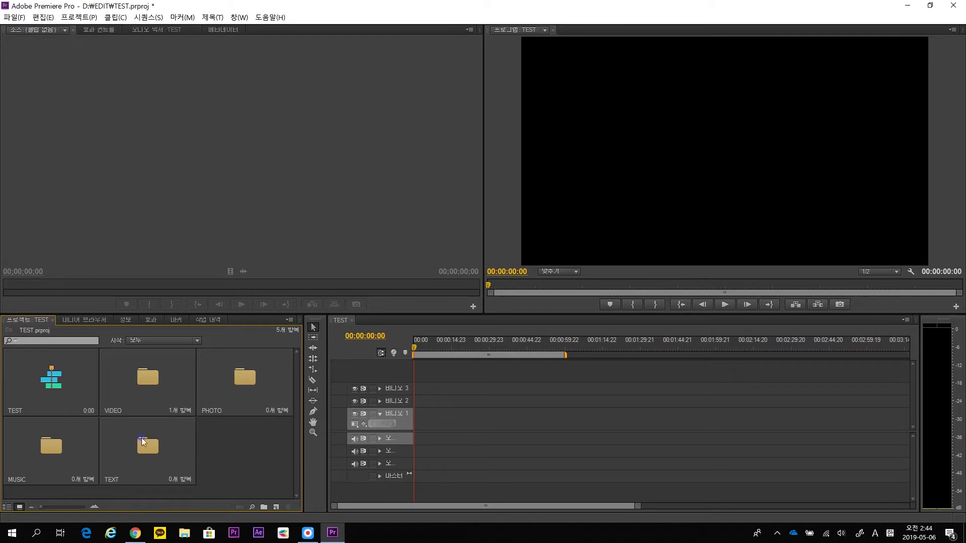
Create a new bin named EFFECT in the project and delete it again
{"action": "right_click", "coordinate": [234, 457]}
{"action": "left_click", "coordinate": [252, 395]}
{"action": "type", "text": "EFFECT"}
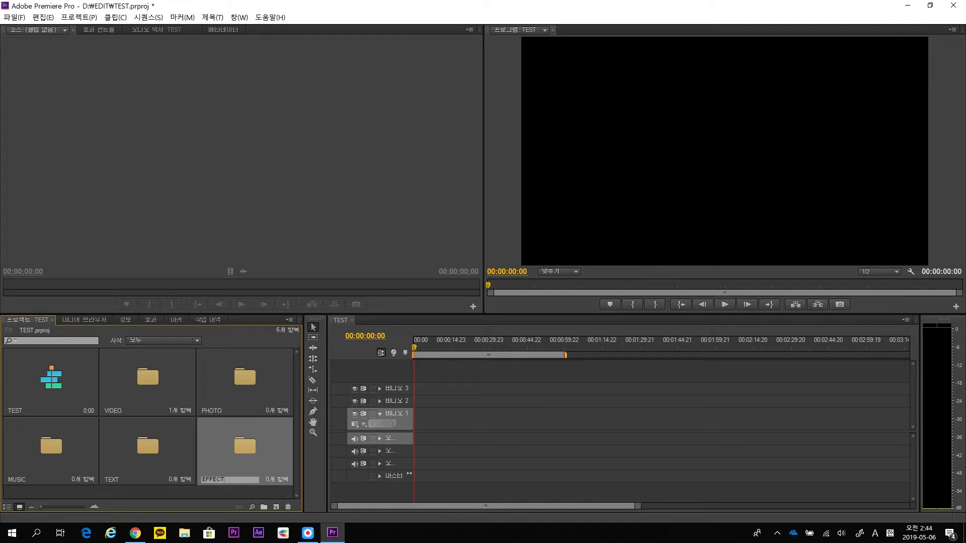
{"action": "key", "text": "Tab"}
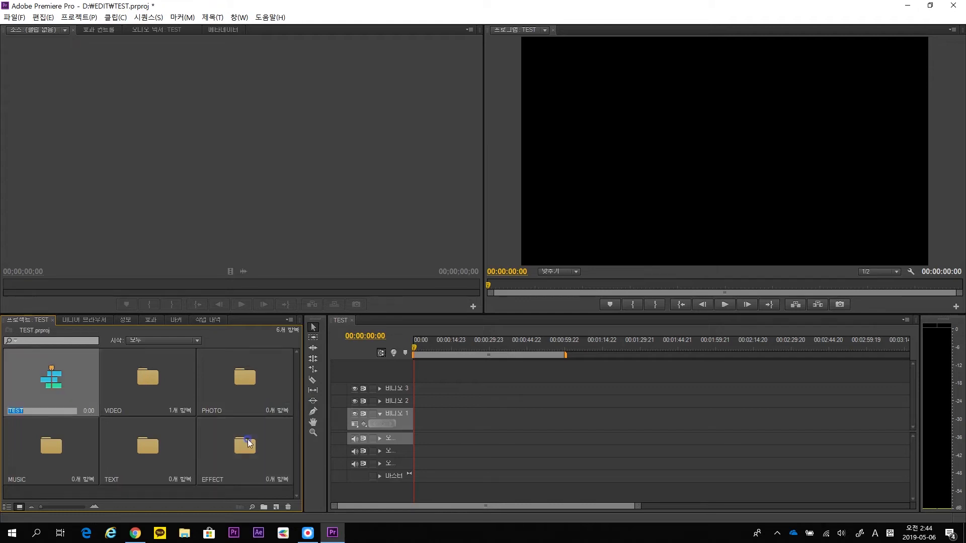
{"action": "left_click", "coordinate": [245, 490]}
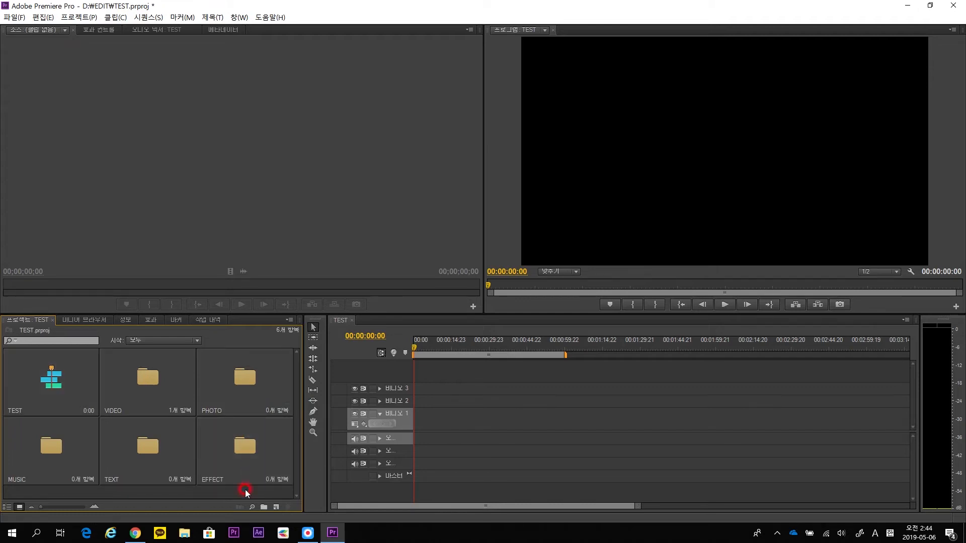
{"action": "left_click", "coordinate": [246, 449]}
{"action": "key", "text": "Delete"}
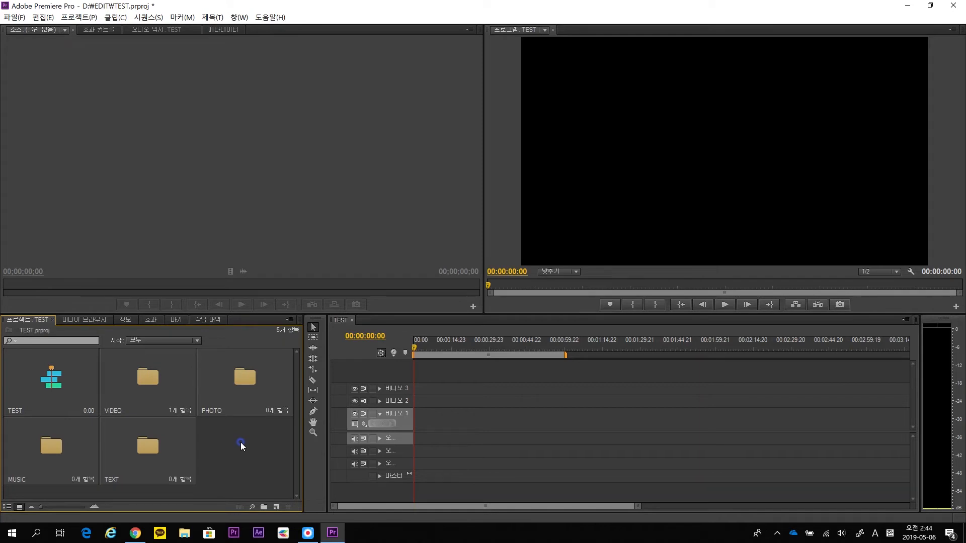
Import both KMusic MP4 files from the music folder on drive D: into the MUSIC bin and close the bin window
{"action": "double_click", "coordinate": [61, 457]}
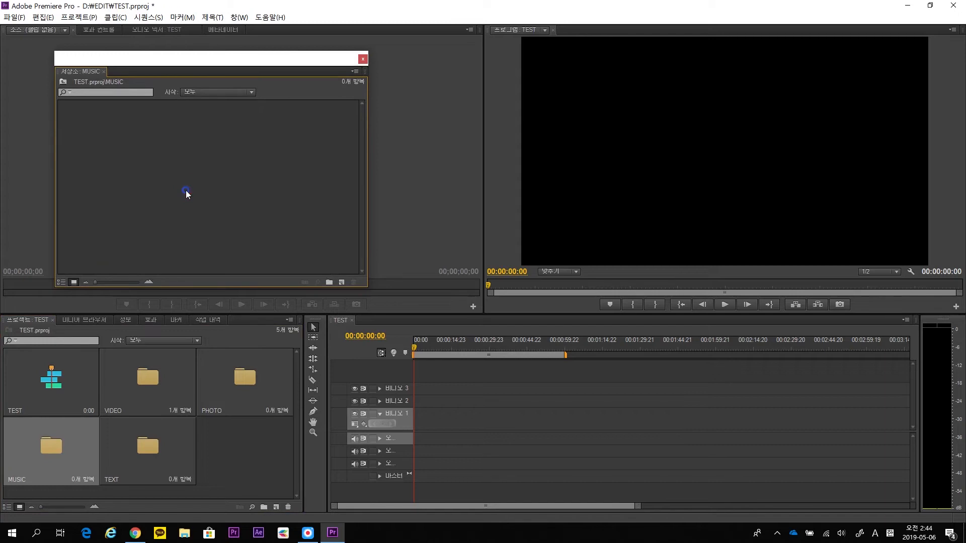
{"action": "right_click", "coordinate": [174, 165]}
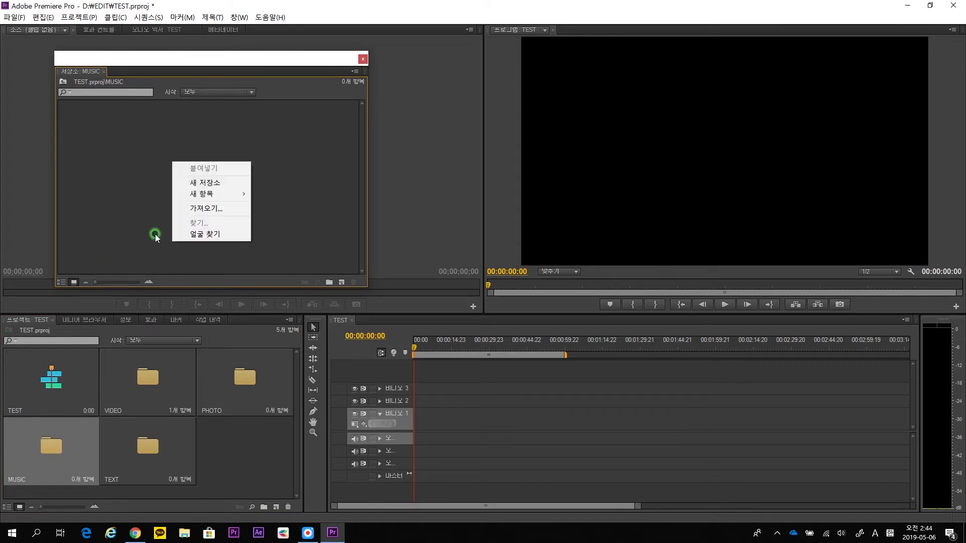
{"action": "left_click", "coordinate": [200, 208]}
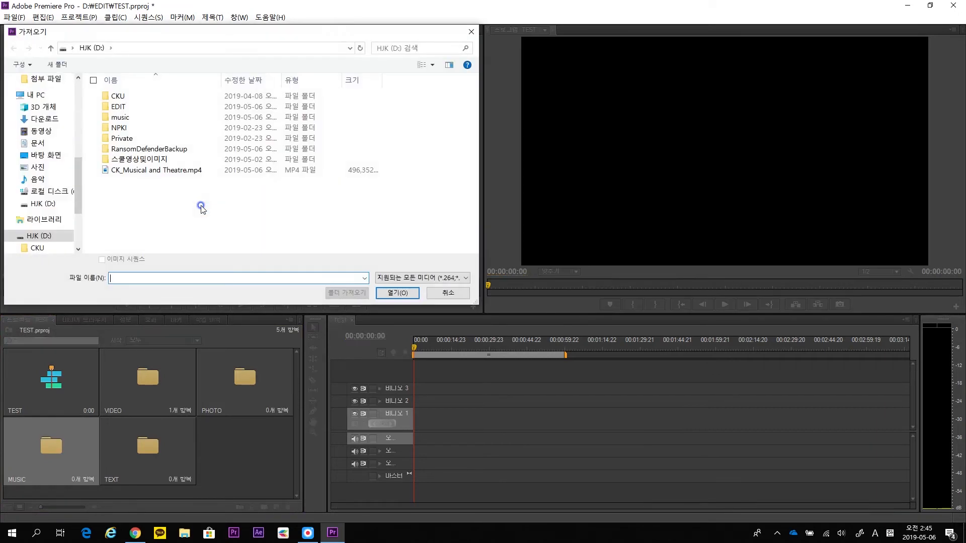
{"action": "left_click", "coordinate": [136, 119]}
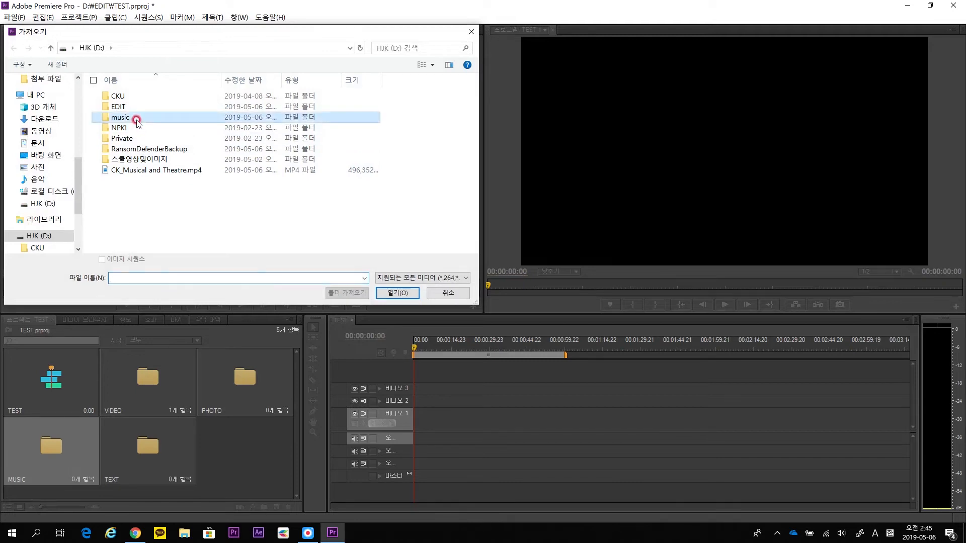
{"action": "double_click", "coordinate": [136, 119]}
{"action": "left_click_drag", "start_coordinate": [192, 179], "coordinate": [144, 90]}
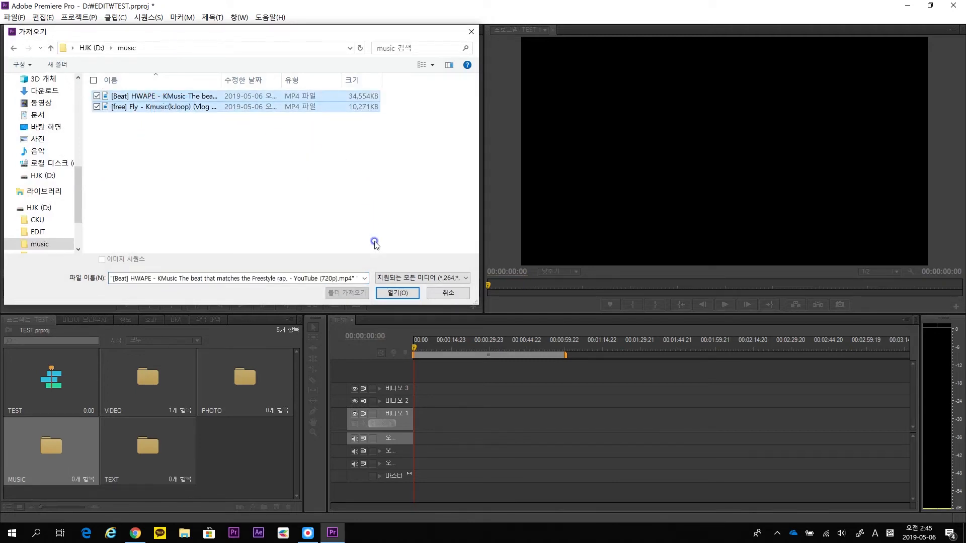
{"action": "left_click", "coordinate": [391, 290]}
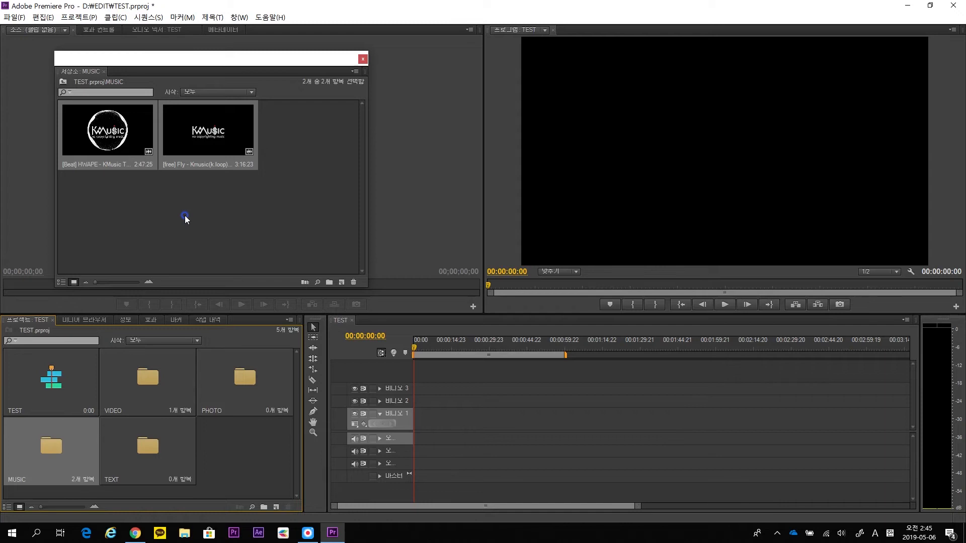
{"action": "left_click", "coordinate": [363, 59]}
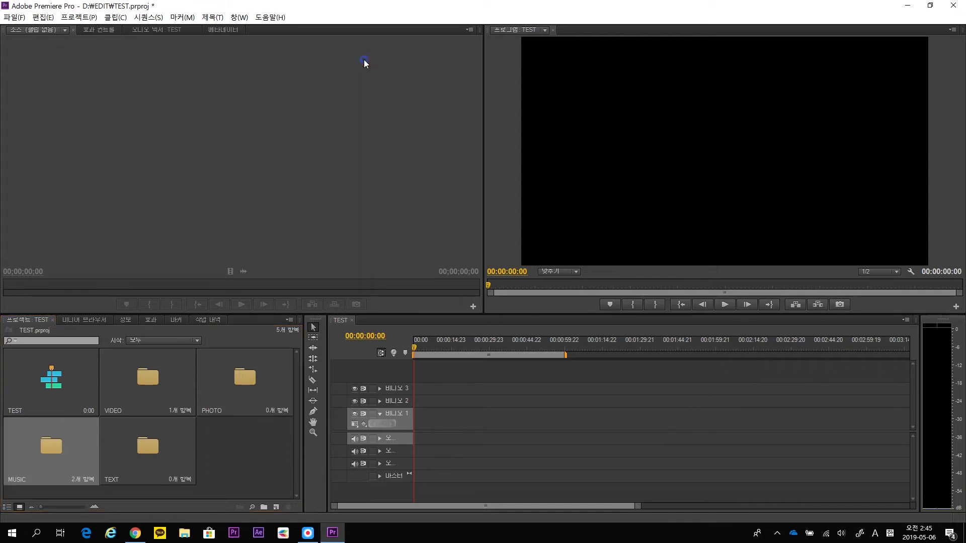
Load CK_Musical and Theatre.mp4 from the VIDEO bin into the Source monitor and close the bin window
{"action": "left_click", "coordinate": [263, 437]}
{"action": "double_click", "coordinate": [150, 394]}
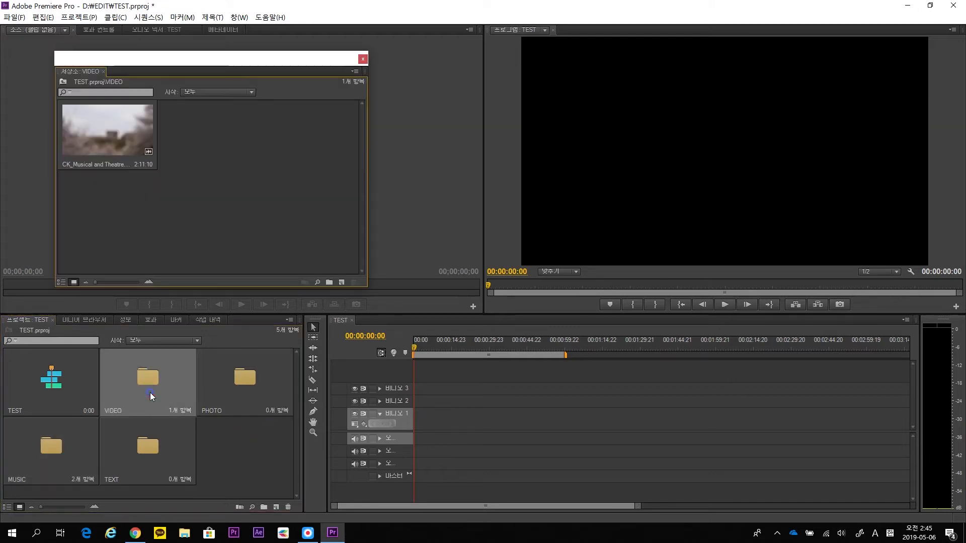
{"action": "double_click", "coordinate": [128, 126]}
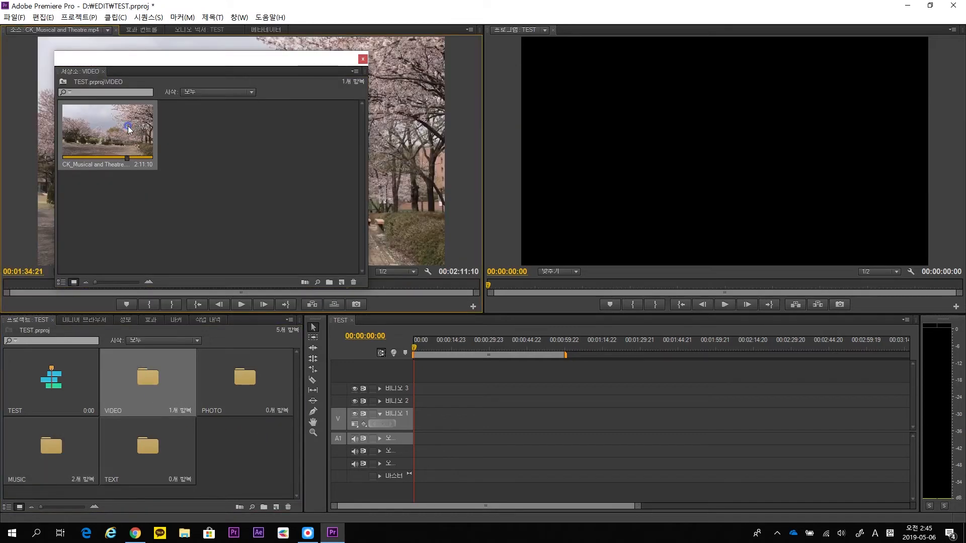
{"action": "left_click", "coordinate": [361, 58]}
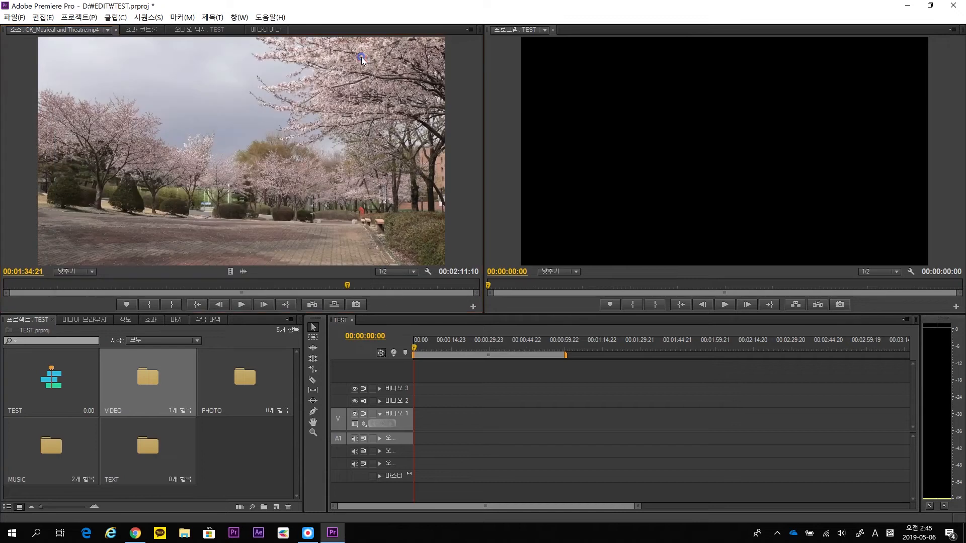
Scrub through the clip in the Source monitor, stopping at 00:00:17:22
{"action": "left_click", "coordinate": [93, 285]}
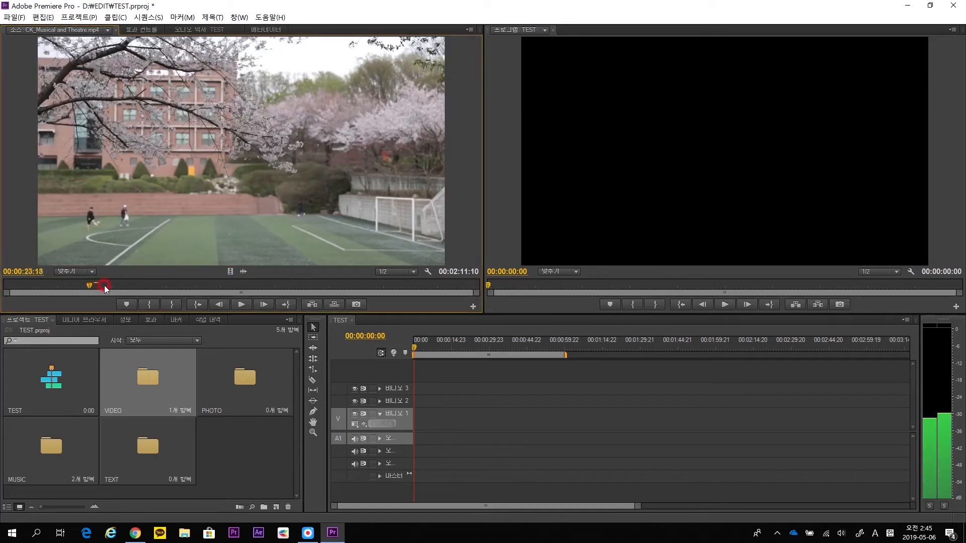
{"action": "left_click", "coordinate": [334, 285]}
{"action": "left_click_drag", "start_coordinate": [341, 280], "coordinate": [67, 285]}
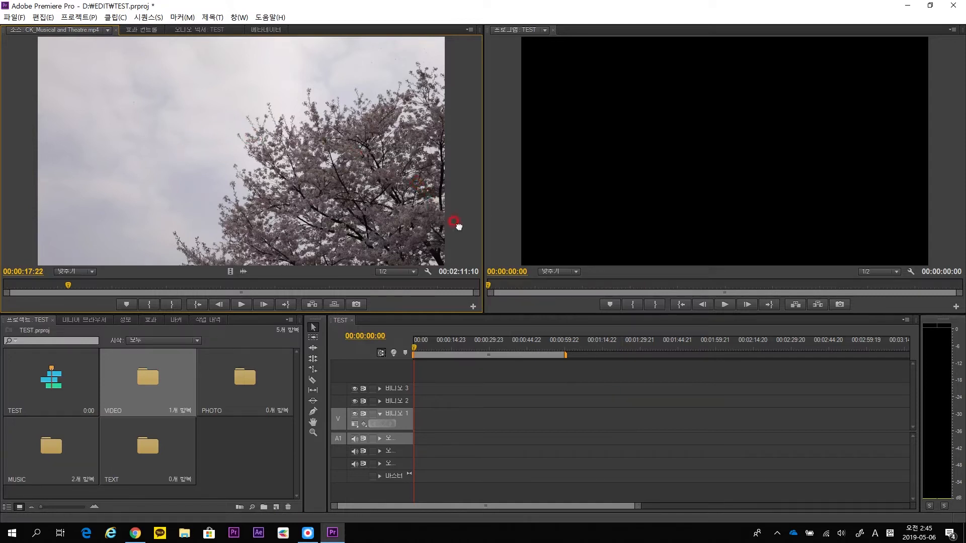
Place the source clip at the start of track Video 1 and move the sequence playhead to 00:00:15:19
{"action": "left_click_drag", "start_coordinate": [458, 226], "coordinate": [408, 421]}
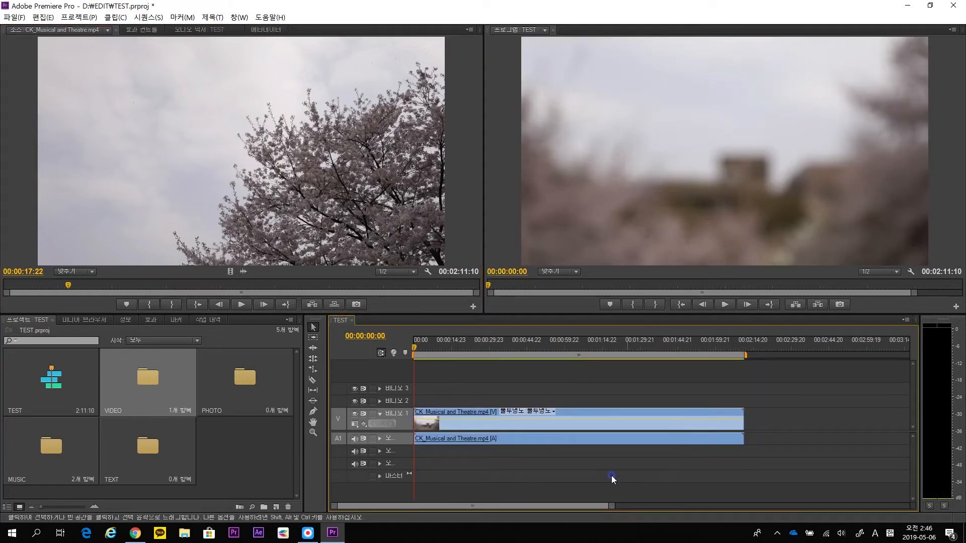
{"action": "mouse_move", "coordinate": [471, 346]}
{"action": "left_mouse_down"}
{"action": "mouse_move", "coordinate": [643, 354]}
{"action": "mouse_move", "coordinate": [712, 343]}
{"action": "mouse_move", "coordinate": [454, 350]}
{"action": "left_mouse_up"}
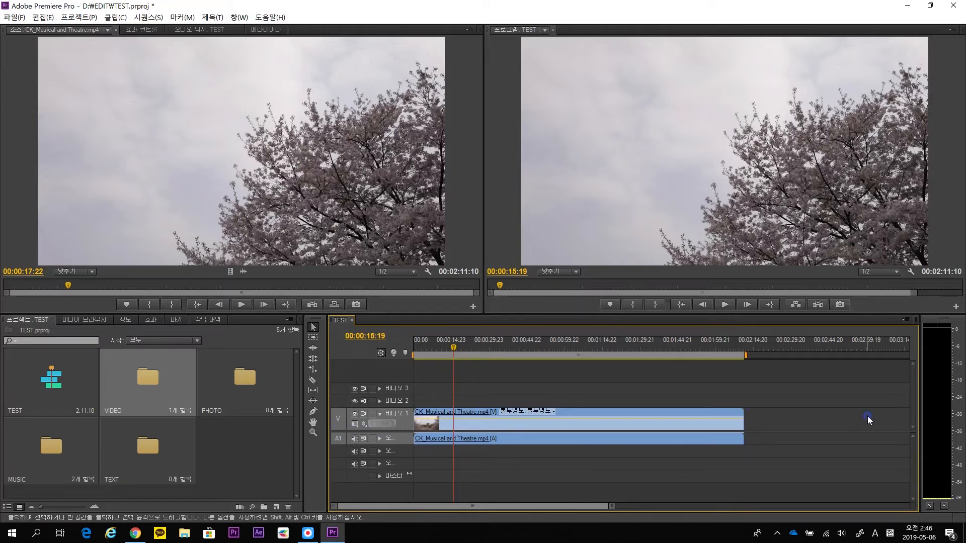
Place further copies of the source clip on tracks Video 2 and Video 3, and delete both copies
{"action": "left_click_drag", "start_coordinate": [233, 179], "coordinate": [473, 401]}
{"action": "left_click_drag", "start_coordinate": [366, 200], "coordinate": [592, 384]}
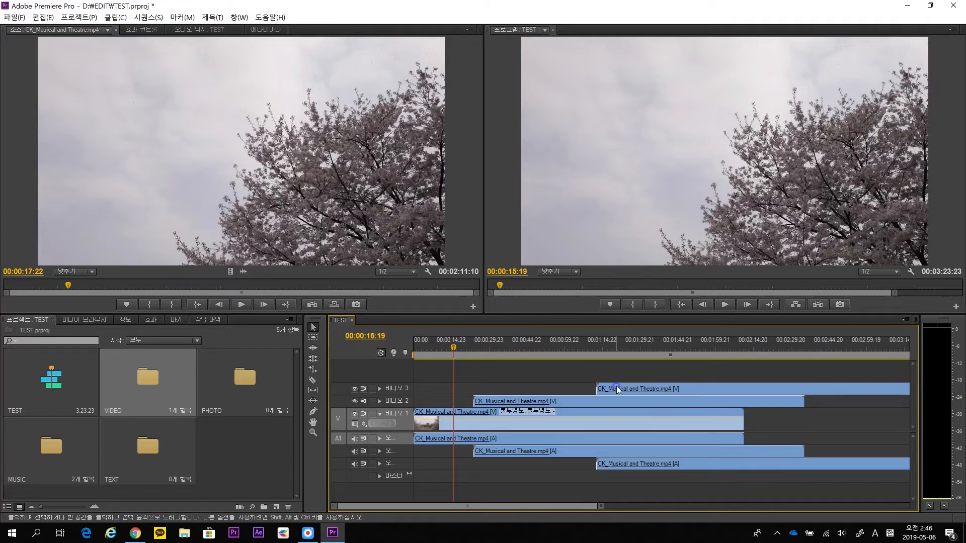
{"action": "left_click", "coordinate": [636, 388]}
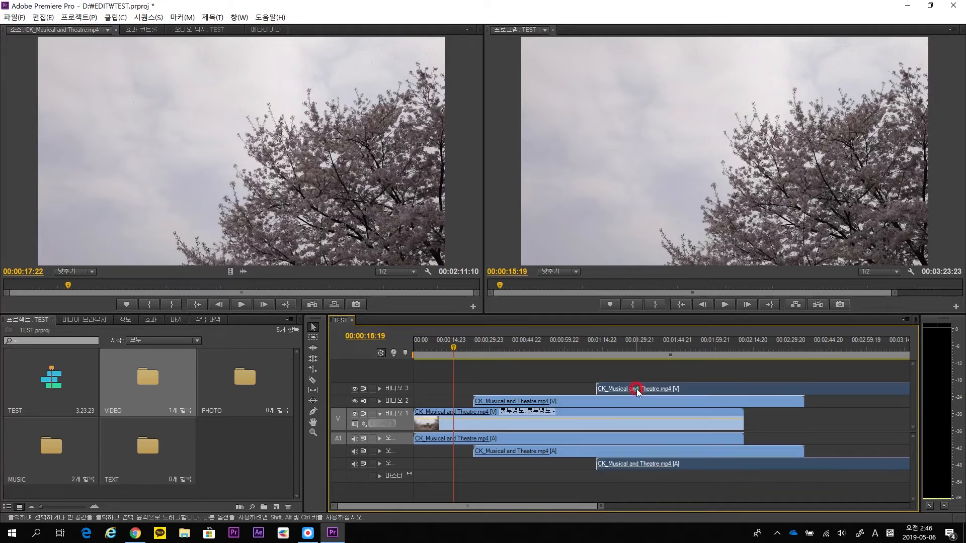
{"action": "key", "text": "Delete"}
{"action": "left_click", "coordinate": [635, 397]}
{"action": "key", "text": "Delete"}
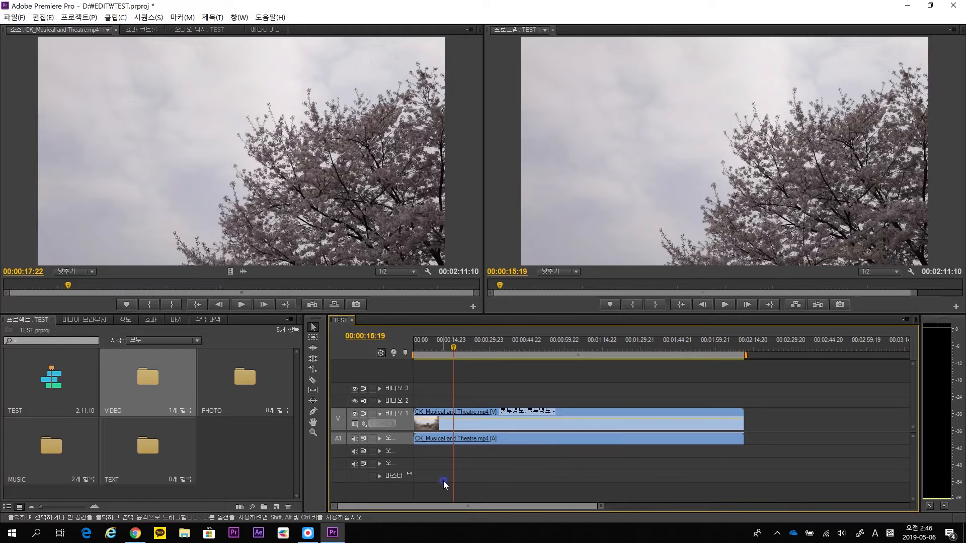
With the Selection tool, shift the clip along track Video 1 and return it to the start of the sequence
{"action": "left_click", "coordinate": [312, 328]}
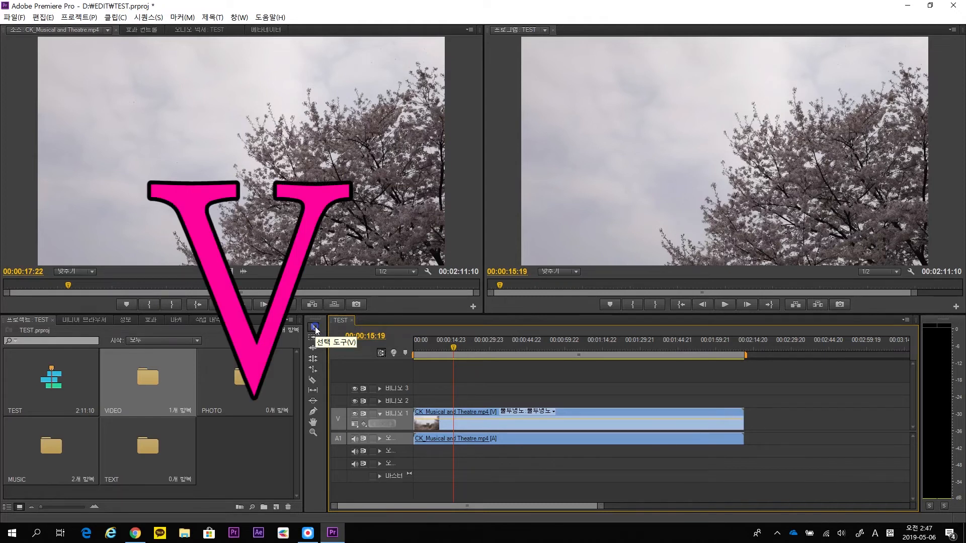
{"action": "left_click", "coordinate": [315, 330]}
{"action": "left_click", "coordinate": [480, 424]}
{"action": "left_click_drag", "start_coordinate": [470, 421], "coordinate": [633, 414]}
{"action": "left_click_drag", "start_coordinate": [617, 424], "coordinate": [737, 421]}
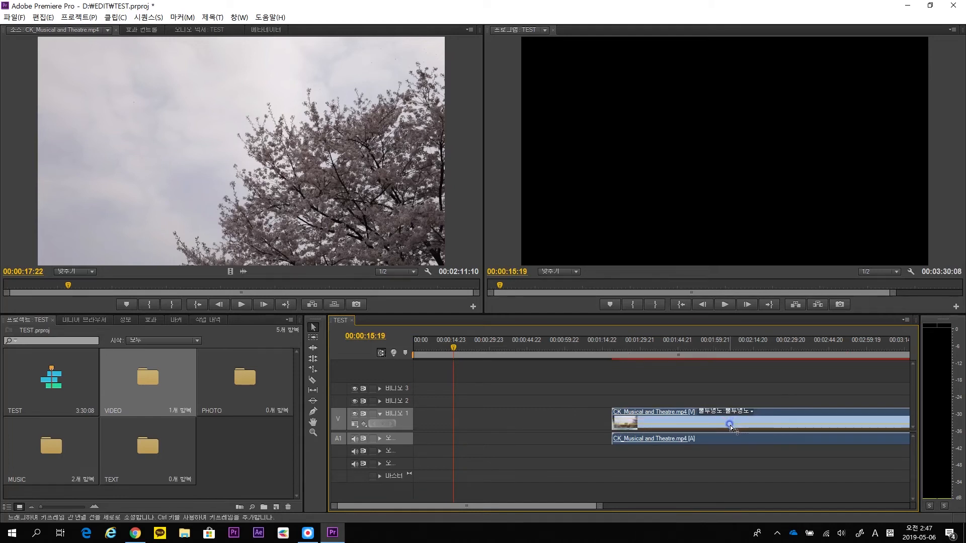
{"action": "left_click_drag", "start_coordinate": [737, 420], "coordinate": [538, 424]}
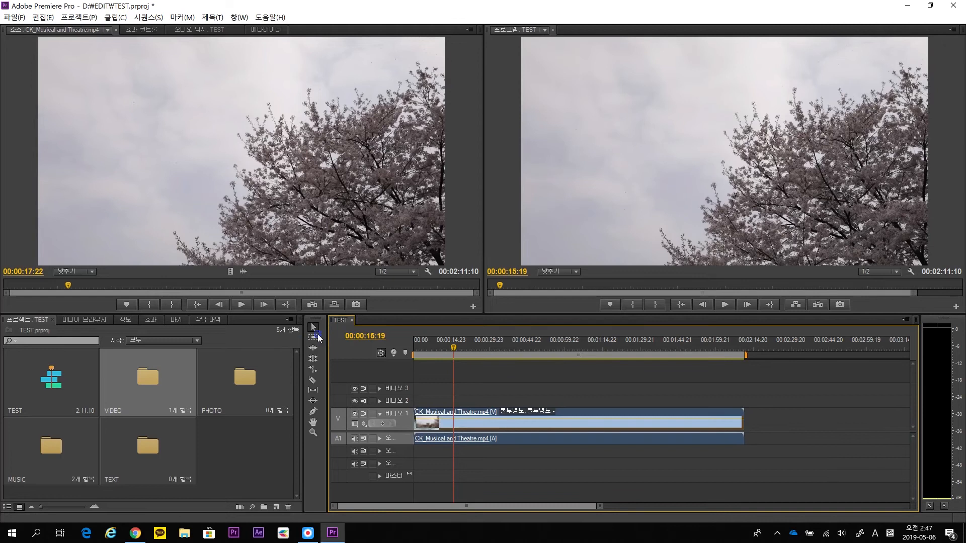
Activate the Razor tool, move the sequence playhead to the soccer field shot and play up to 00:00:43:22
{"action": "left_click", "coordinate": [314, 381]}
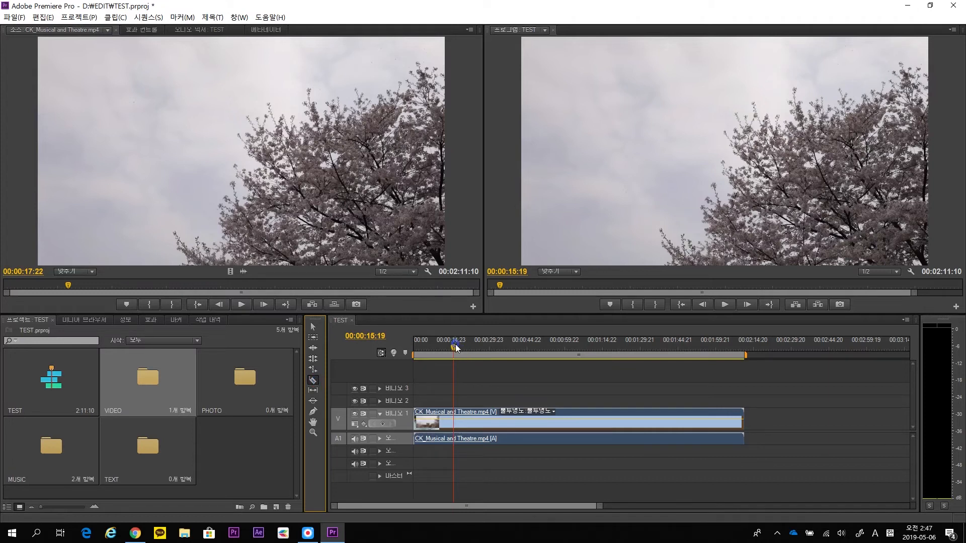
{"action": "left_click_drag", "start_coordinate": [452, 345], "coordinate": [517, 346]}
{"action": "right_click", "coordinate": [532, 340]}
{"action": "key", "text": "space"}
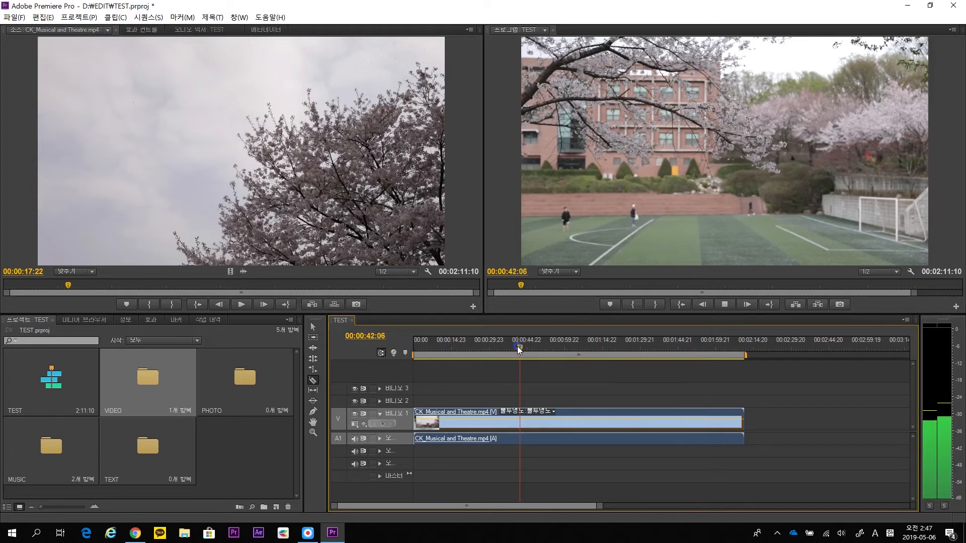
{"action": "key", "text": "space"}
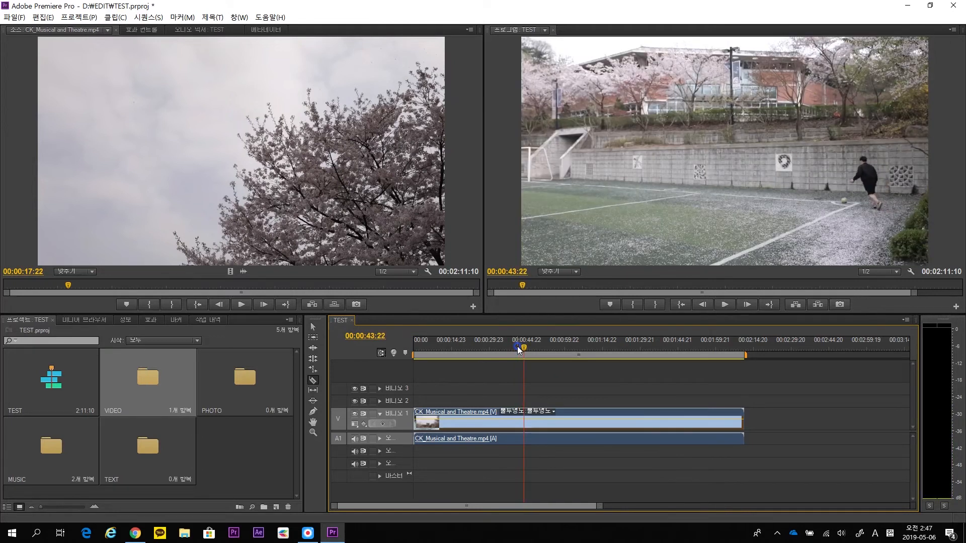
Step frame by frame to the shot change at 00:00:43:07 and split the clip there with the Razor tool
{"action": "key", "text": "Left"}
{"action": "key", "text": "Left"}
{"action": "key", "text": "Left"}
{"action": "key", "text": "Left"}
{"action": "key", "text": "Left"}
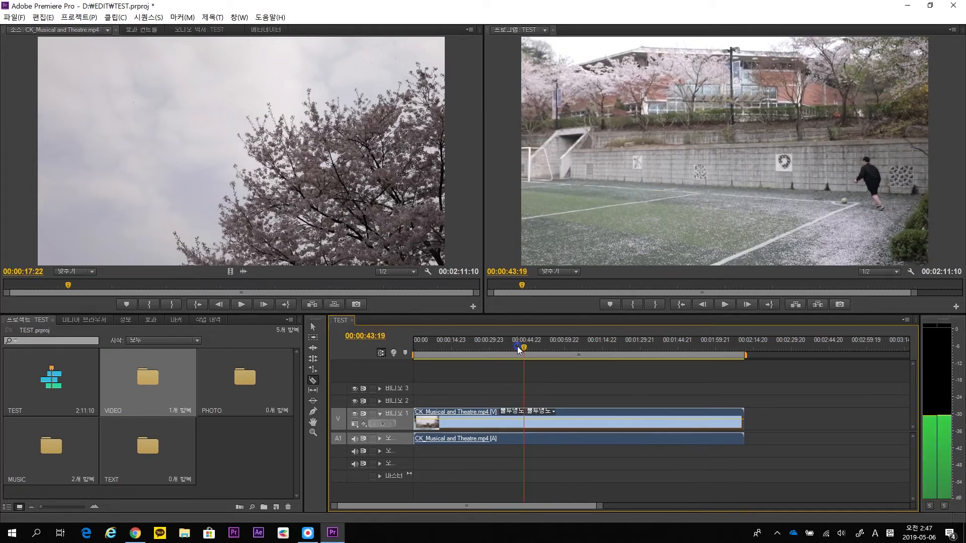
{"action": "key", "text": "Left"}
{"action": "key", "text": "Left"}
{"action": "key", "text": "Left"}
{"action": "key", "text": "Left"}
{"action": "key", "text": "Left"}
{"action": "key", "text": "Left"}
{"action": "key", "text": "Left"}
{"action": "key", "text": "Left"}
{"action": "key", "text": "Left"}
{"action": "key", "text": "Left"}
{"action": "key", "text": "Left"}
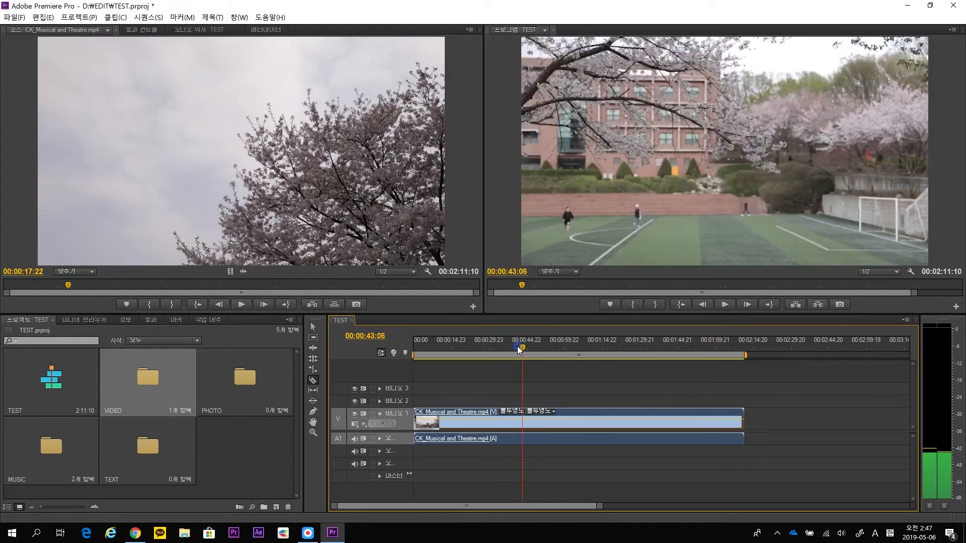
{"action": "key", "text": "Right"}
{"action": "key", "text": "Left"}
{"action": "key", "text": "Right"}
{"action": "key", "text": "Left"}
{"action": "key", "text": "Right"}
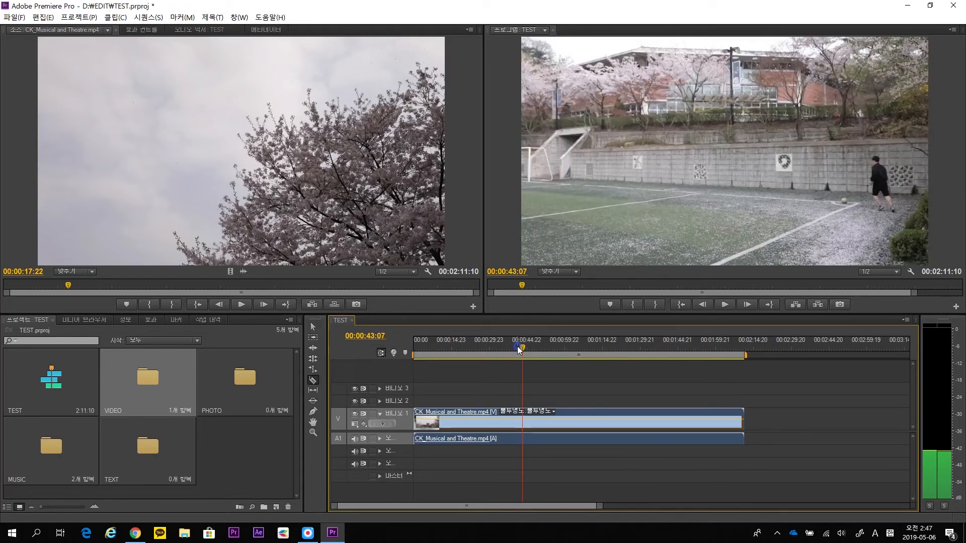
{"action": "key", "text": "Left"}
{"action": "key", "text": "Right"}
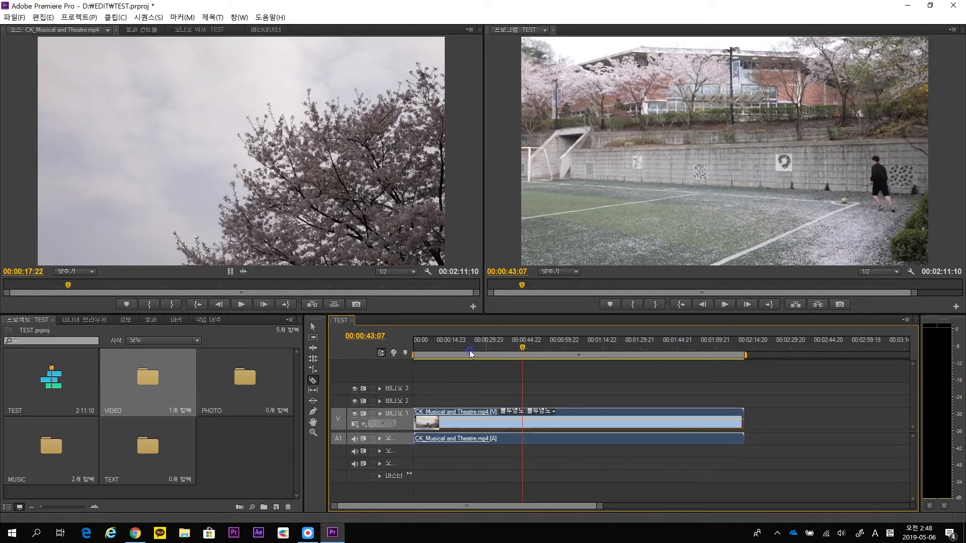
{"action": "left_click", "coordinate": [317, 383]}
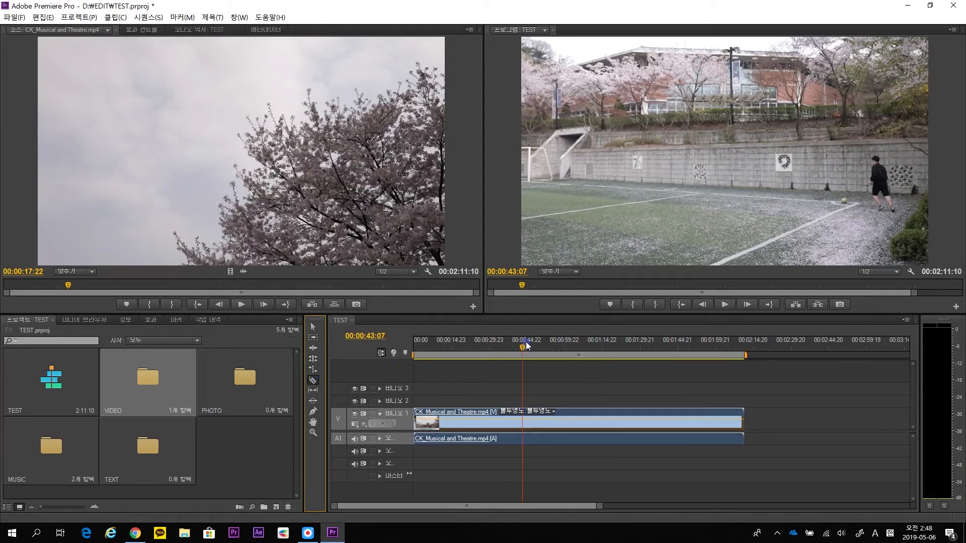
{"action": "left_click", "coordinate": [521, 422]}
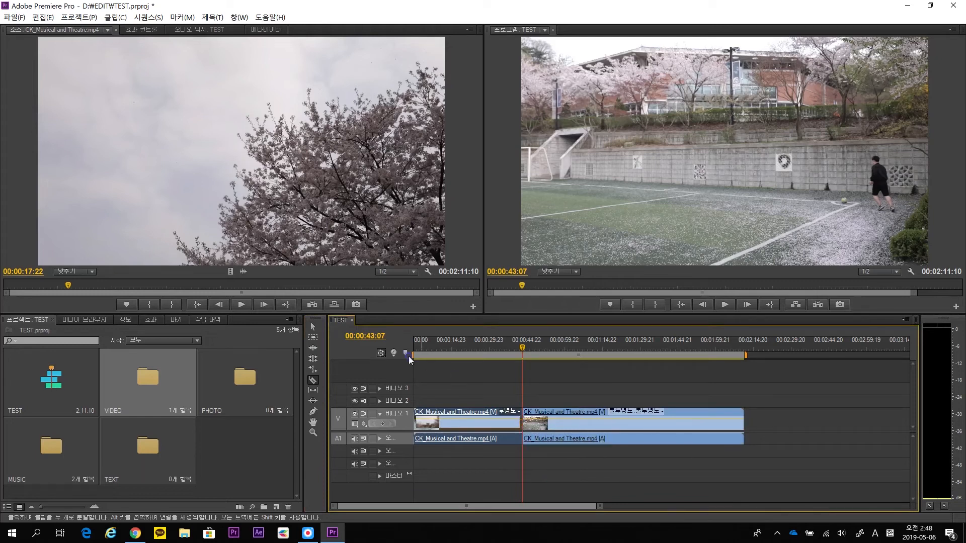
With the Selection tool, move the second piece along track Video 1, leaving a gap of about 10 seconds after the first
{"action": "left_click", "coordinate": [313, 327]}
{"action": "left_click_drag", "start_coordinate": [521, 343], "coordinate": [574, 345]}
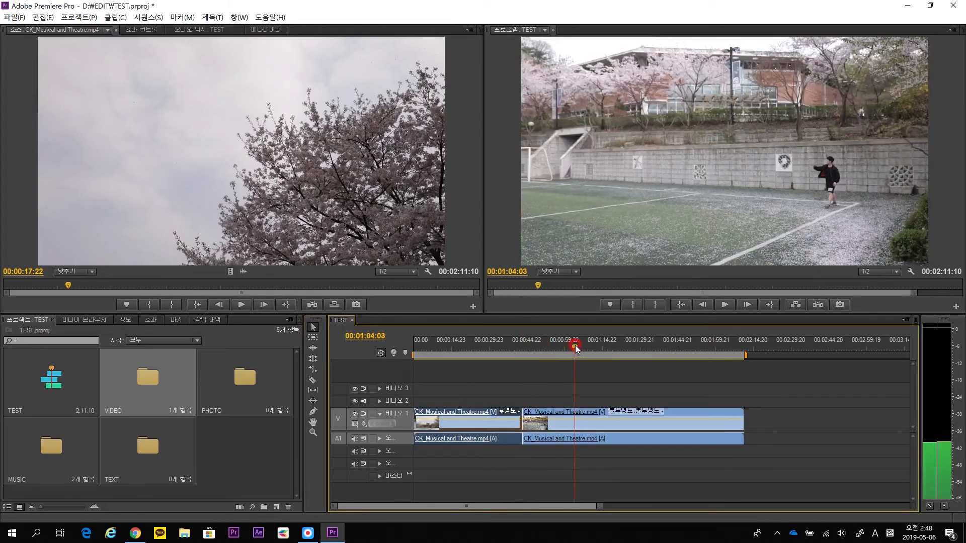
{"action": "left_click_drag", "start_coordinate": [581, 409], "coordinate": [735, 414]}
Locate the shot change to the cat shot at 00:01:10:14 and split the second piece there with the Razor tool
{"action": "left_click_drag", "start_coordinate": [576, 348], "coordinate": [609, 351]}
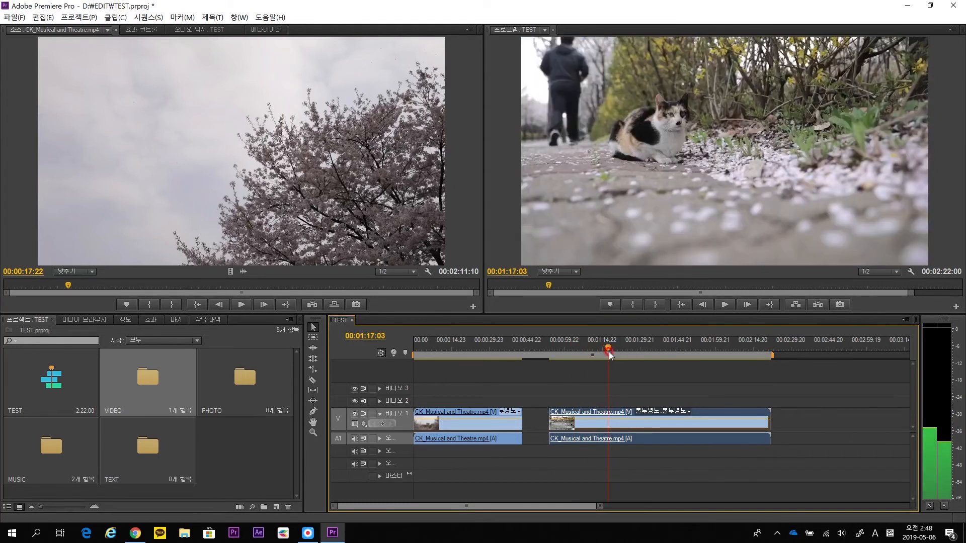
{"action": "key", "text": "j"}
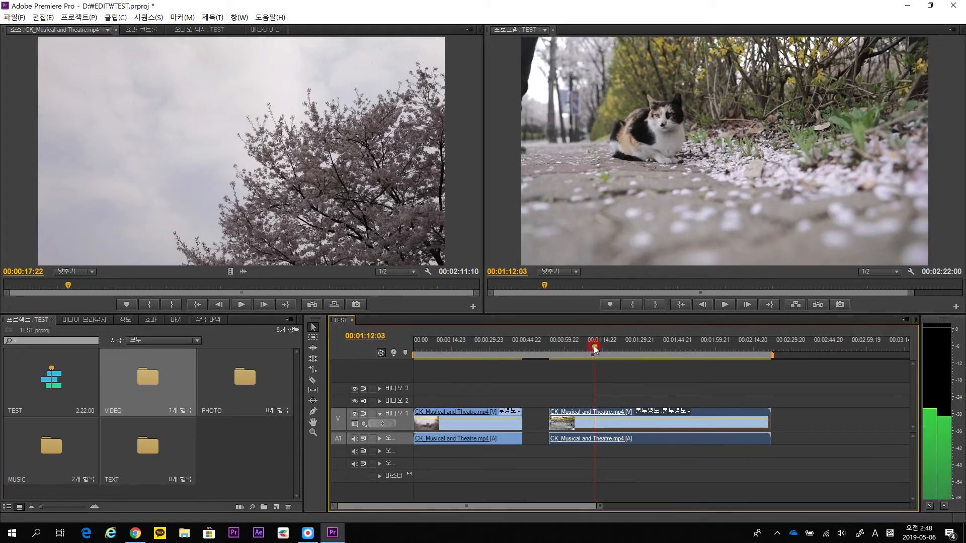
{"action": "left_click", "coordinate": [590, 346]}
{"action": "left_click_drag", "start_coordinate": [590, 346], "coordinate": [592, 347]}
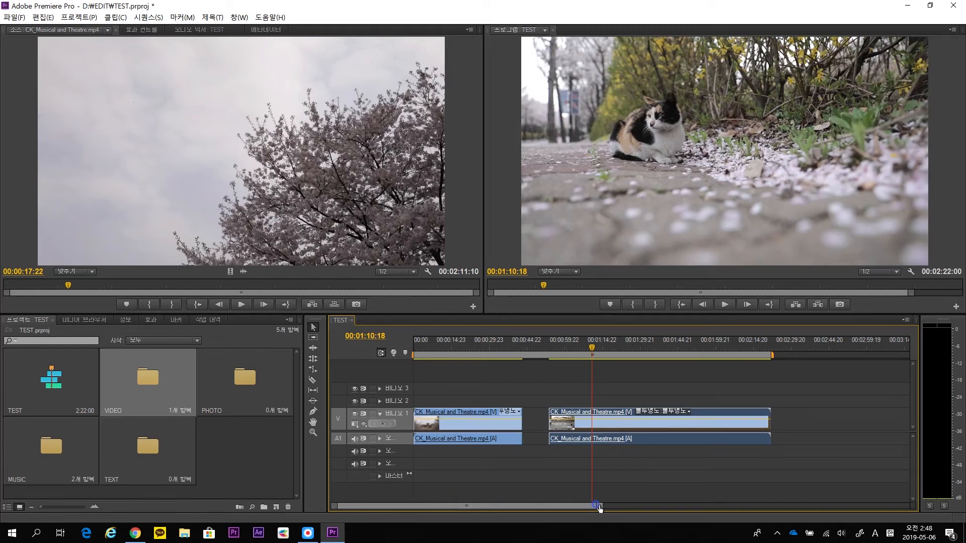
{"action": "left_click_drag", "start_coordinate": [598, 508], "coordinate": [523, 508]}
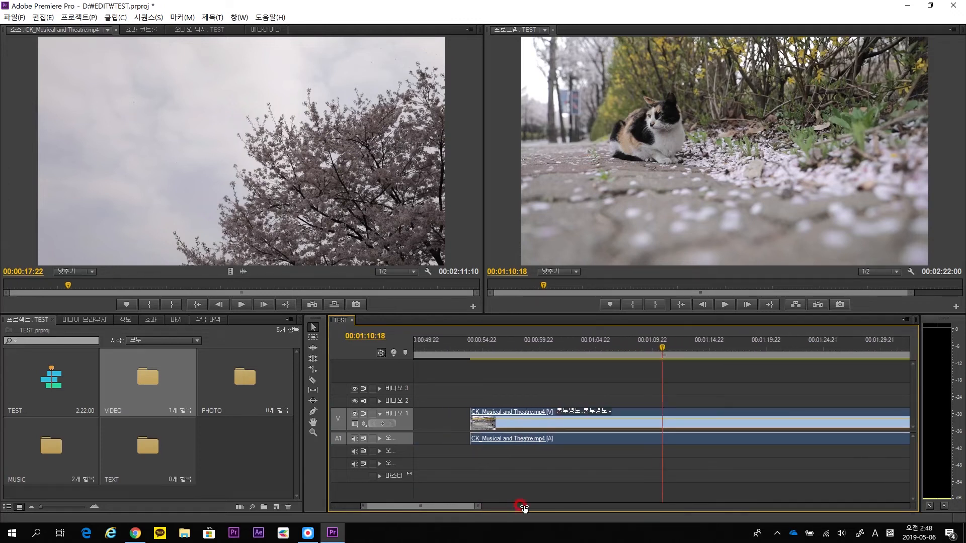
{"action": "left_click", "coordinate": [605, 347]}
{"action": "left_click_drag", "start_coordinate": [607, 347], "coordinate": [662, 352]}
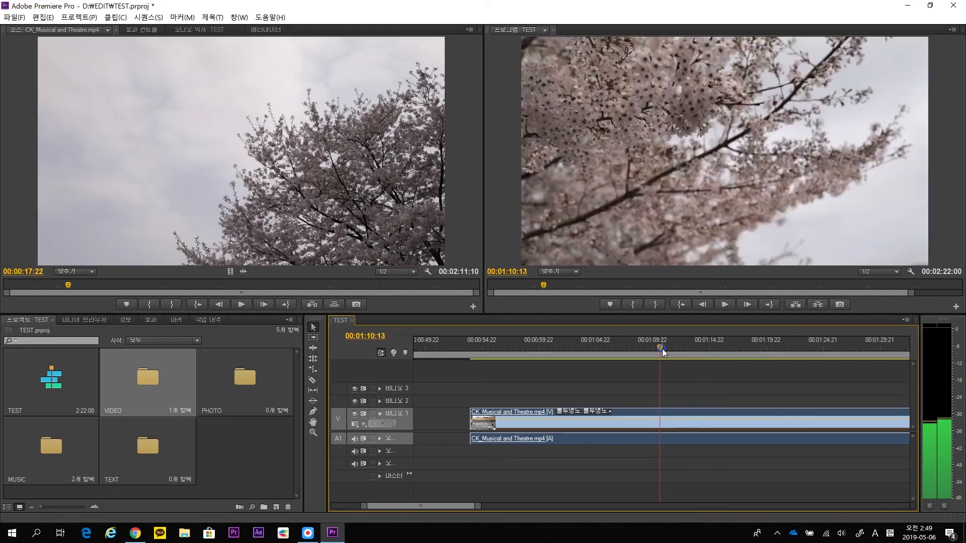
{"action": "key", "text": "Left"}
{"action": "key", "text": "Left"}
{"action": "key", "text": "Right"}
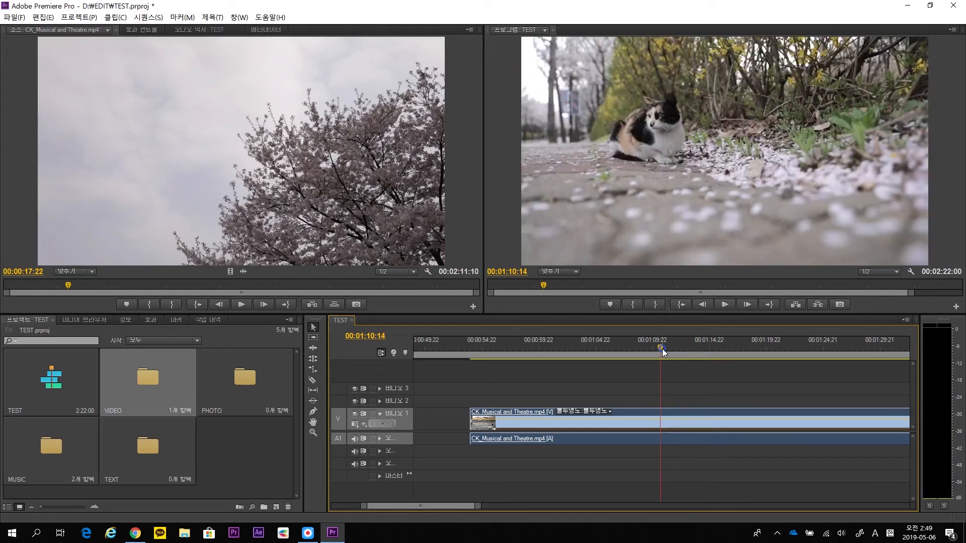
{"action": "key", "text": "c"}
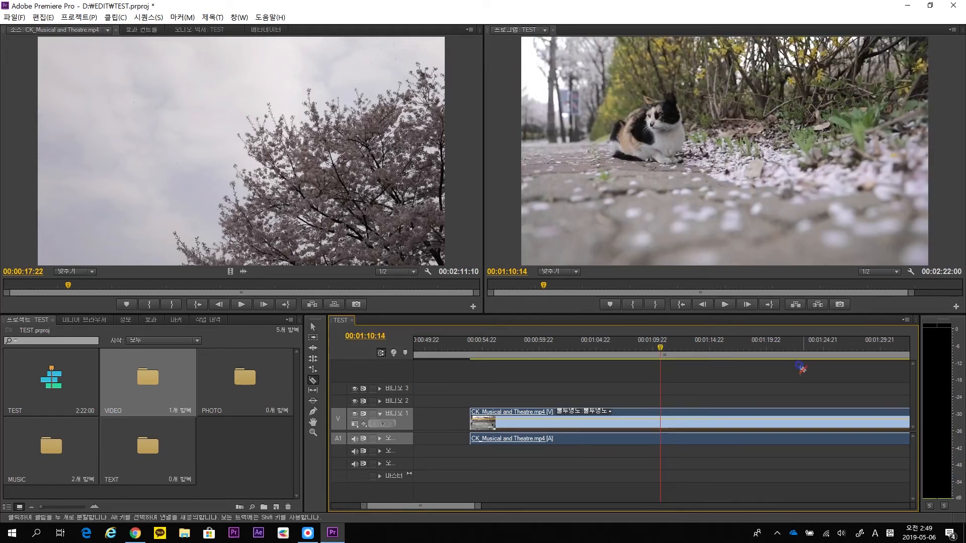
{"action": "left_click", "coordinate": [660, 420]}
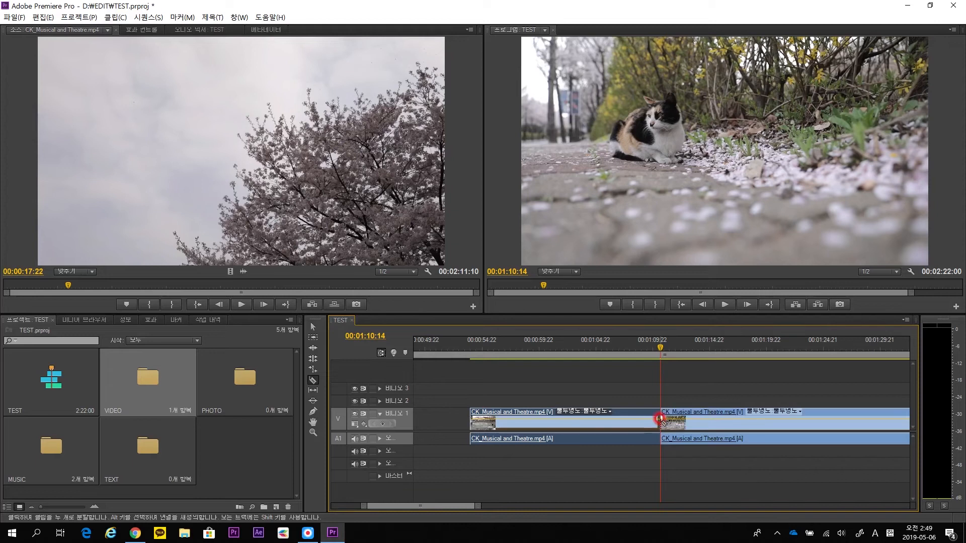
With the Selection tool, move the third piece along track Video 1, leaving a gap of about 3 seconds before it
{"action": "key", "text": "v"}
{"action": "left_click", "coordinate": [708, 413]}
{"action": "left_click_drag", "start_coordinate": [833, 414], "coordinate": [863, 415]}
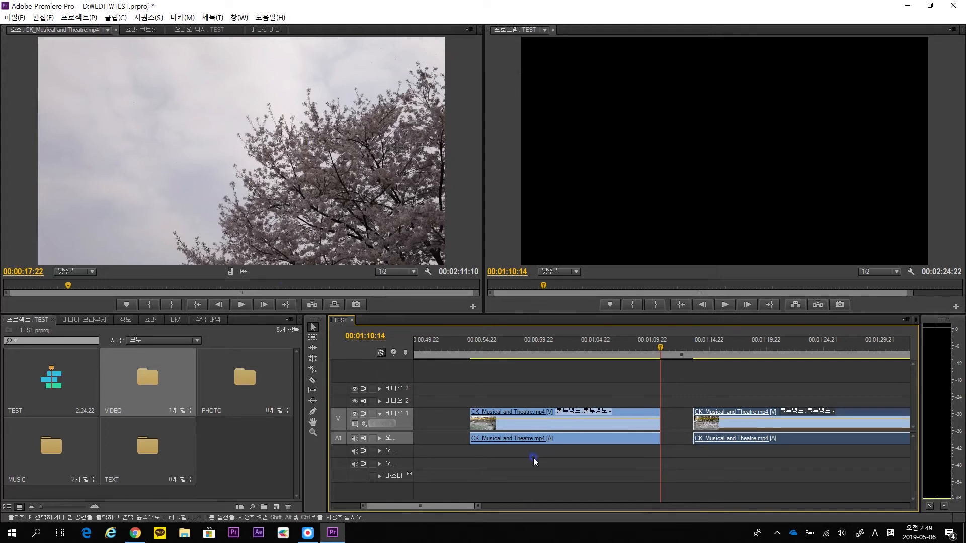
Close both gaps by placing the second piece against the first and the third piece against the second
{"action": "mouse_move", "coordinate": [451, 507]}
{"action": "left_mouse_down"}
{"action": "mouse_move", "coordinate": [391, 512]}
{"action": "mouse_move", "coordinate": [451, 502]}
{"action": "left_mouse_up"}
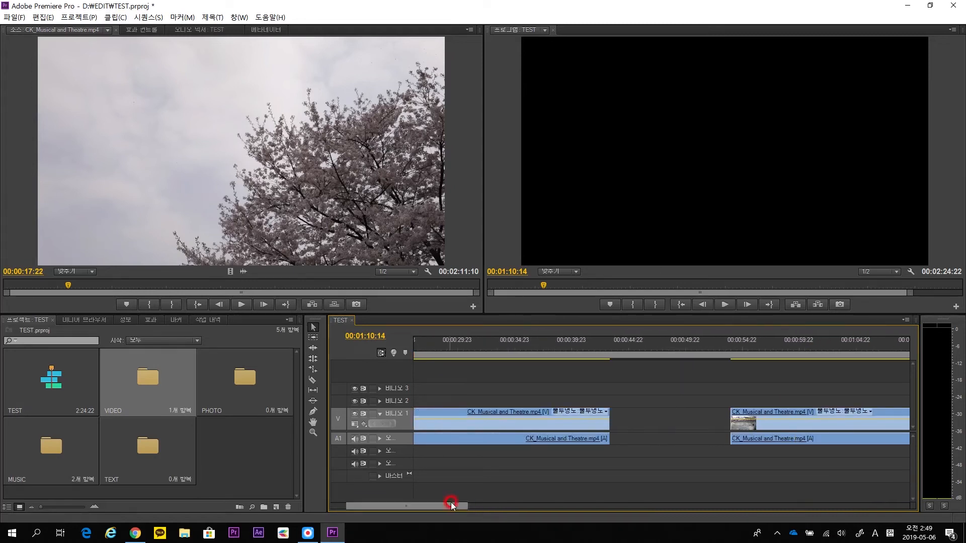
{"action": "left_click_drag", "start_coordinate": [789, 424], "coordinate": [669, 427]}
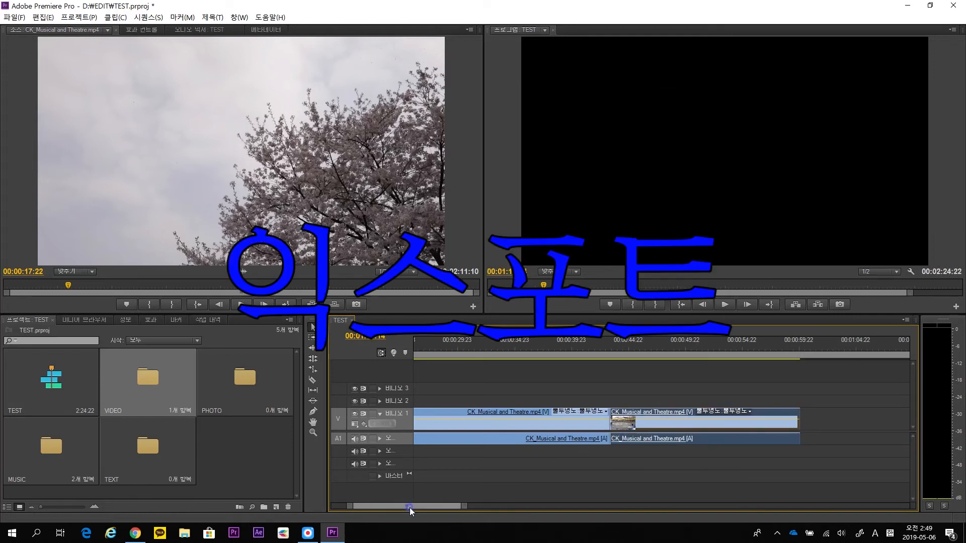
{"action": "left_click_drag", "start_coordinate": [464, 506], "coordinate": [619, 507]}
{"action": "left_click_drag", "start_coordinate": [654, 425], "coordinate": [627, 423]}
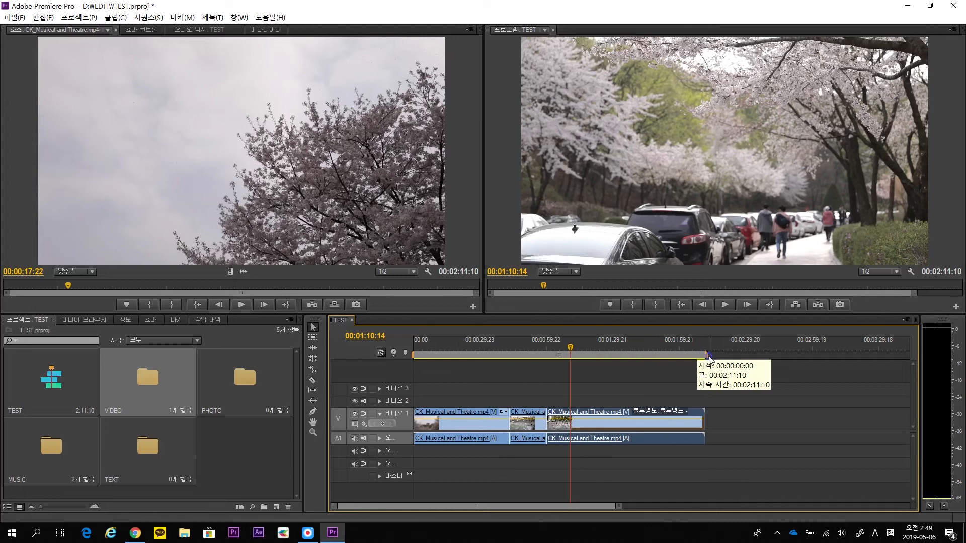
Restrict the sequence's work area to the second piece, starting at 00:00:43:07
{"action": "left_click_drag", "start_coordinate": [708, 357], "coordinate": [517, 358]}
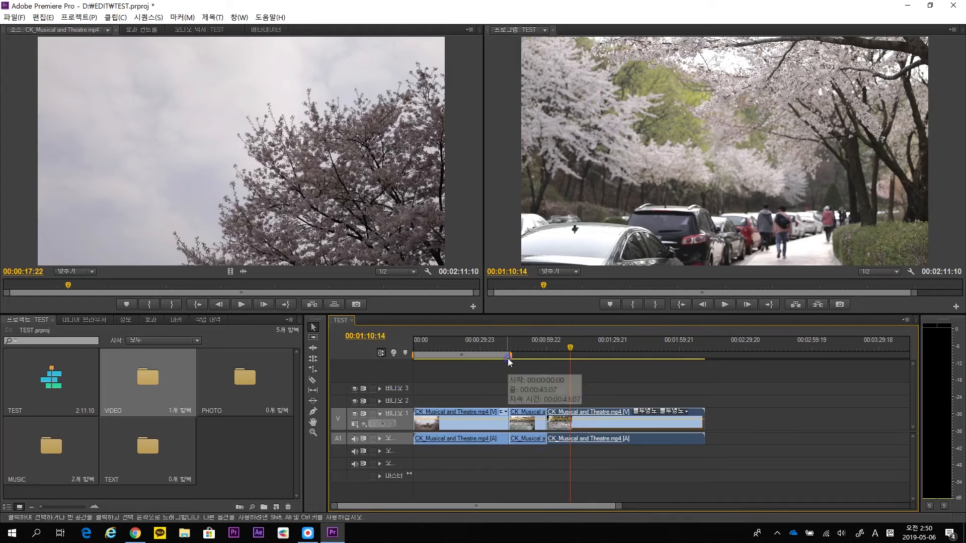
{"action": "left_click_drag", "start_coordinate": [510, 355], "coordinate": [705, 357]}
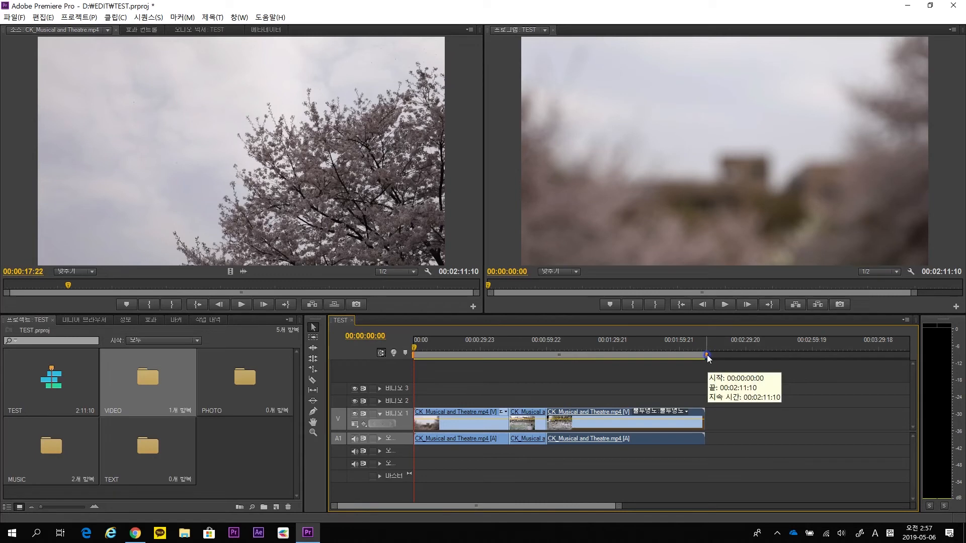
{"action": "left_click_drag", "start_coordinate": [707, 355], "coordinate": [548, 355]}
{"action": "left_click_drag", "start_coordinate": [418, 354], "coordinate": [513, 355]}
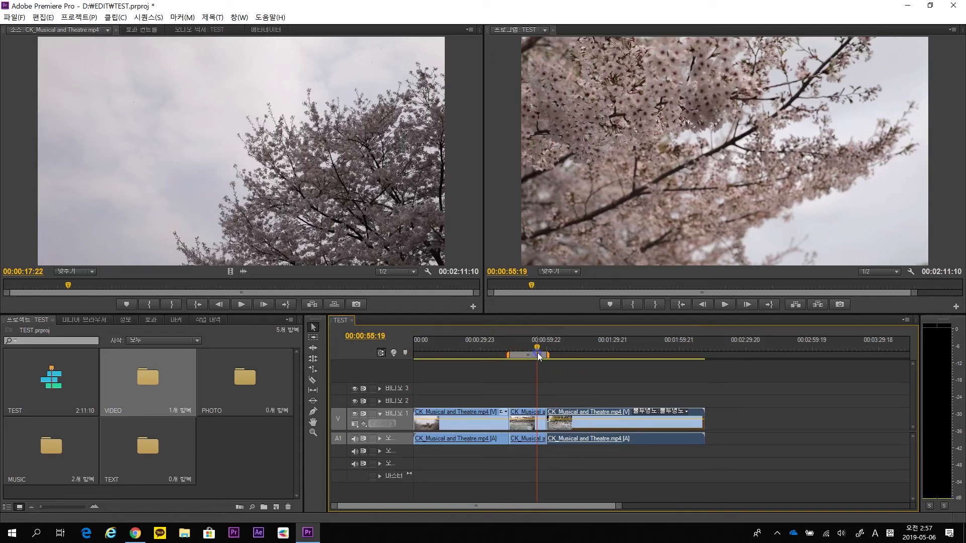
Open the media export settings for the TEST sequence
{"action": "left_click", "coordinate": [14, 18]}
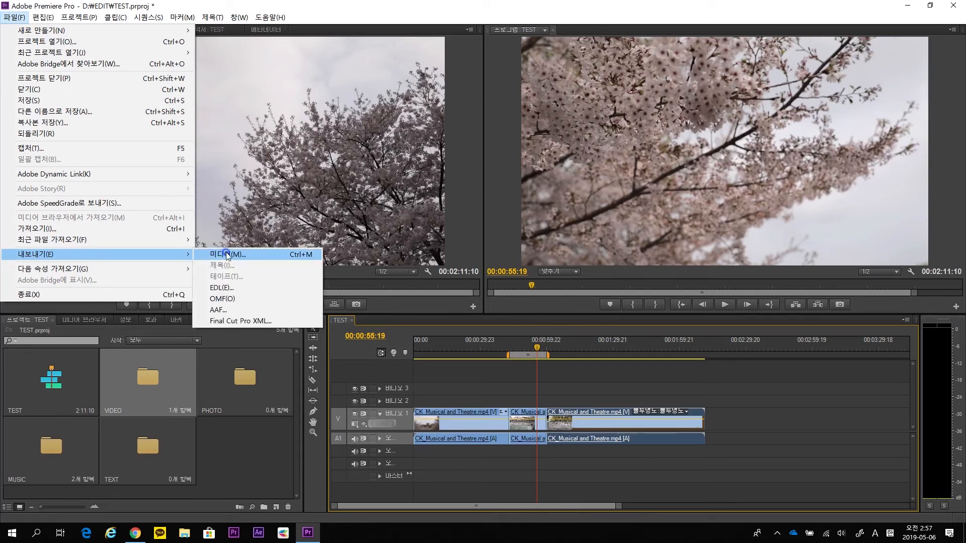
{"action": "left_click", "coordinate": [20, 17]}
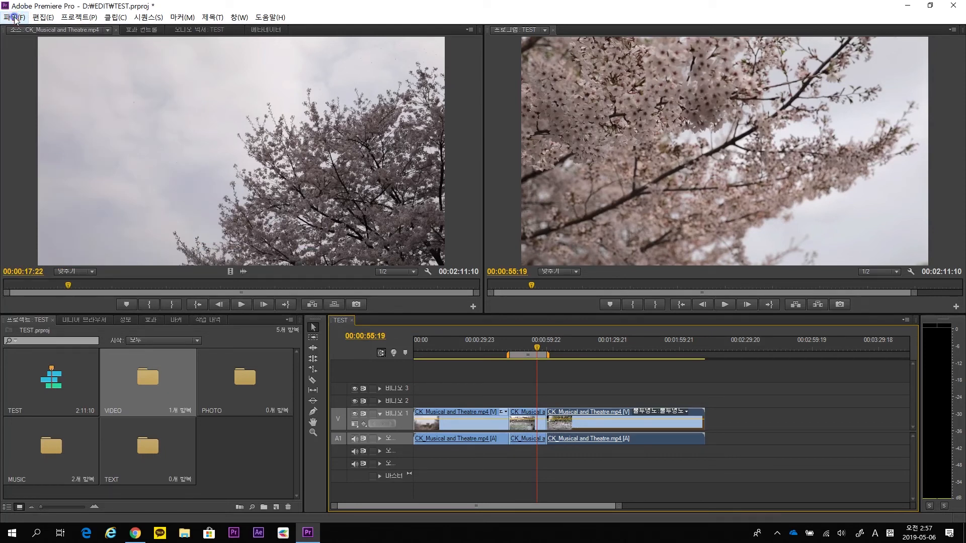
{"action": "left_click", "coordinate": [16, 19]}
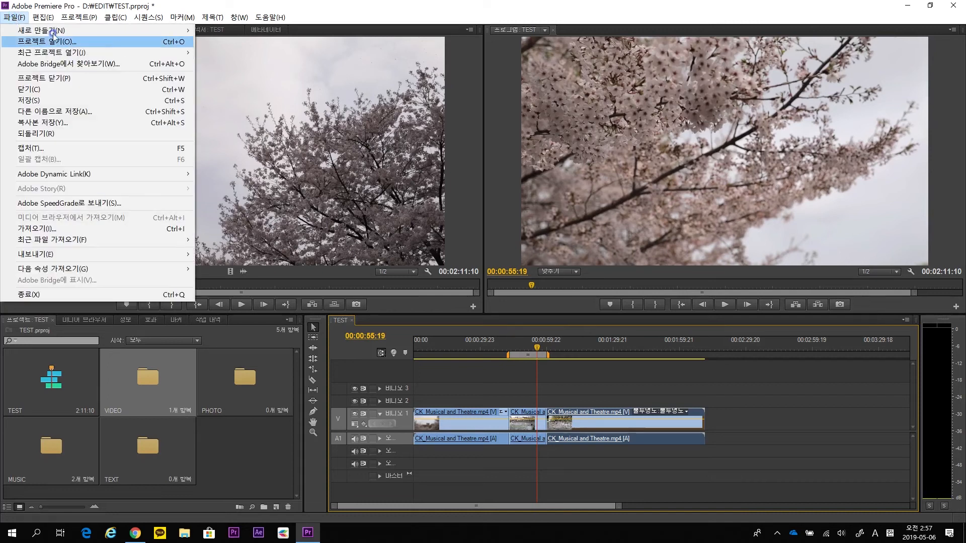
{"action": "left_click", "coordinate": [15, 19]}
{"action": "left_click", "coordinate": [15, 18]}
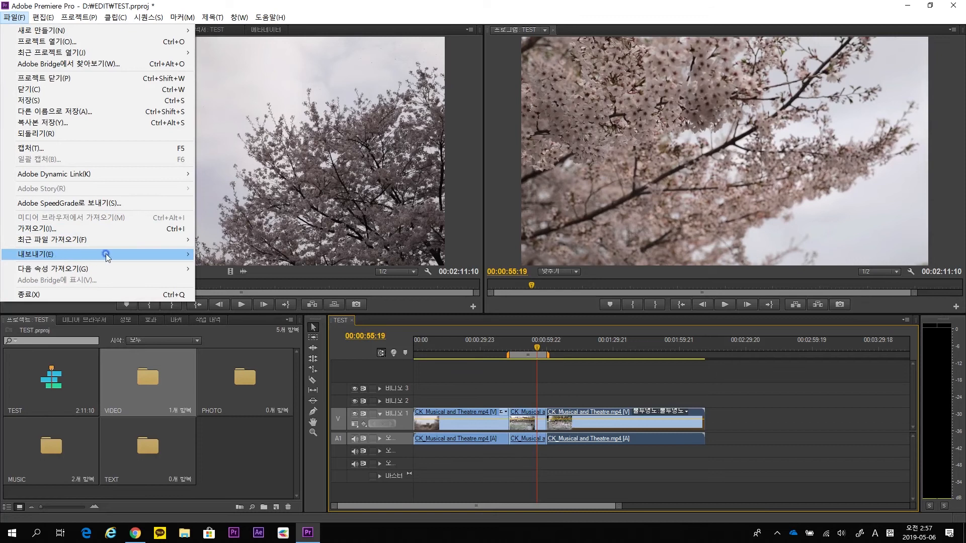
{"action": "left_click", "coordinate": [171, 255]}
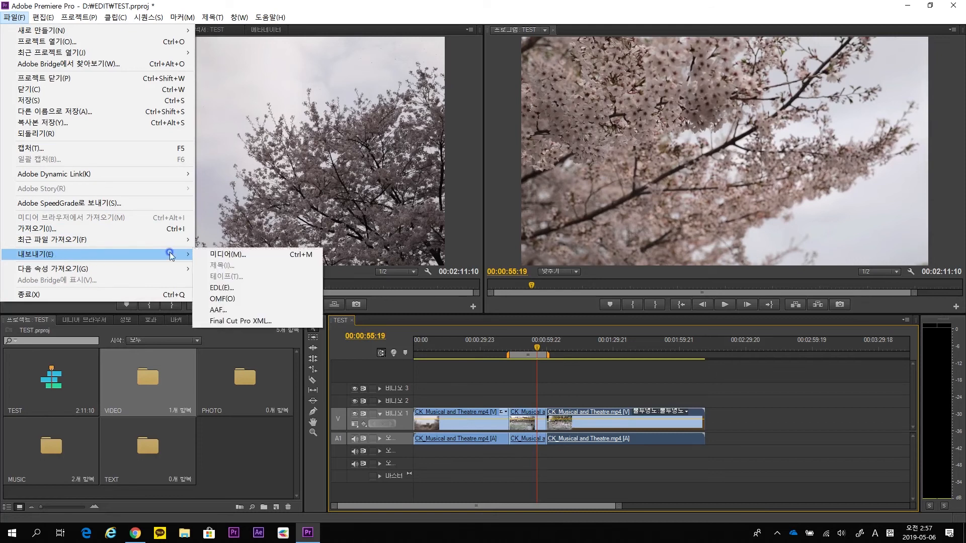
{"action": "left_click", "coordinate": [227, 255]}
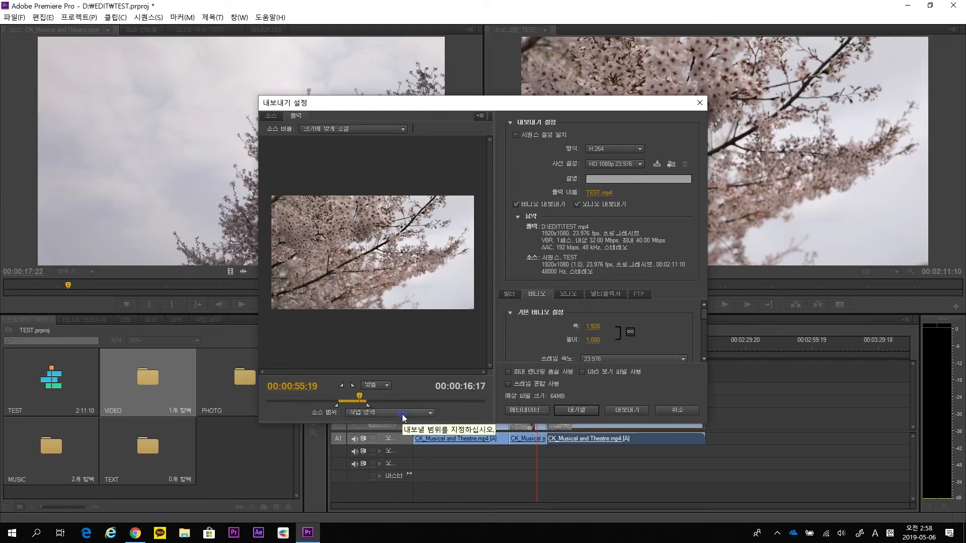
Set the export format to H.264 and choose the HD 1080p 23.976 preset
{"action": "left_click", "coordinate": [643, 147]}
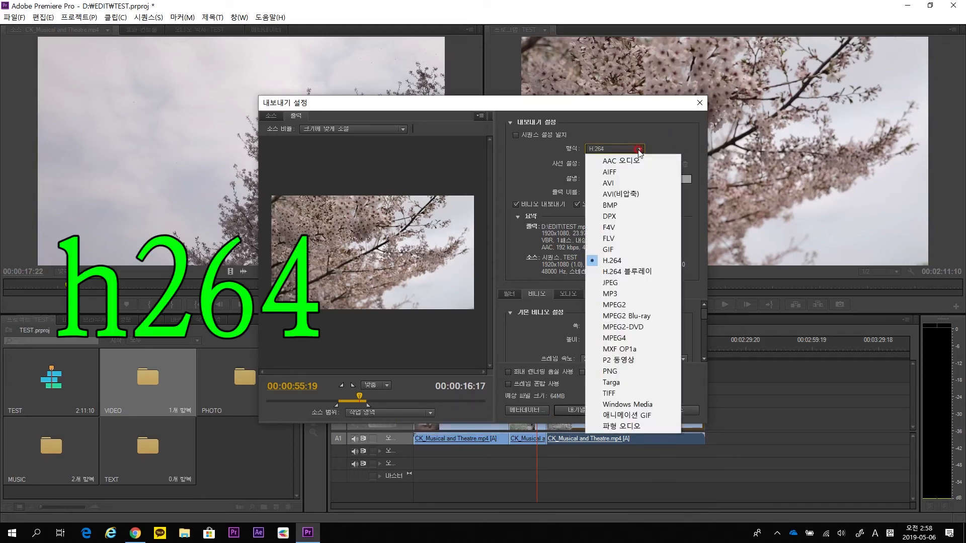
{"action": "left_click", "coordinate": [626, 264]}
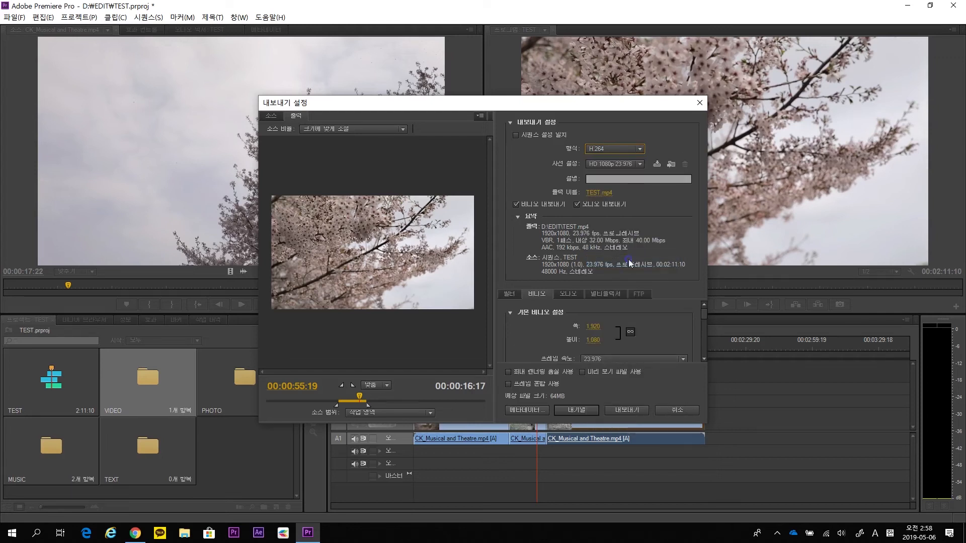
{"action": "left_click", "coordinate": [640, 164]}
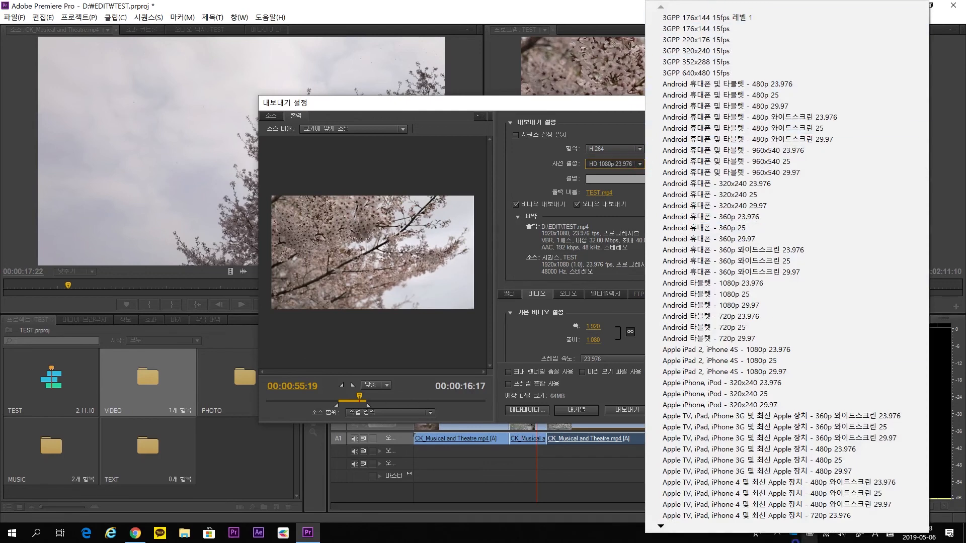
{"action": "left_click_drag", "start_coordinate": [663, 527], "coordinate": [659, 528]}
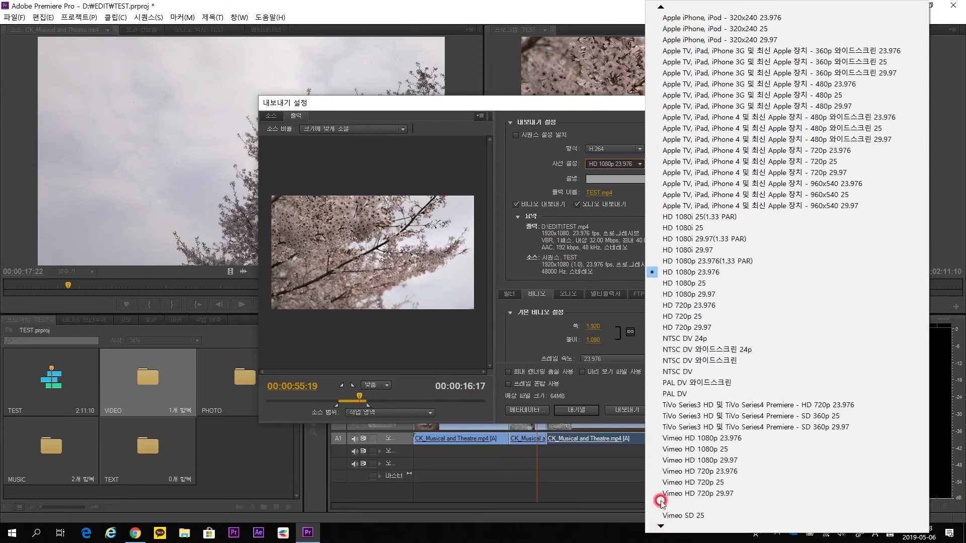
{"action": "left_click", "coordinate": [704, 273]}
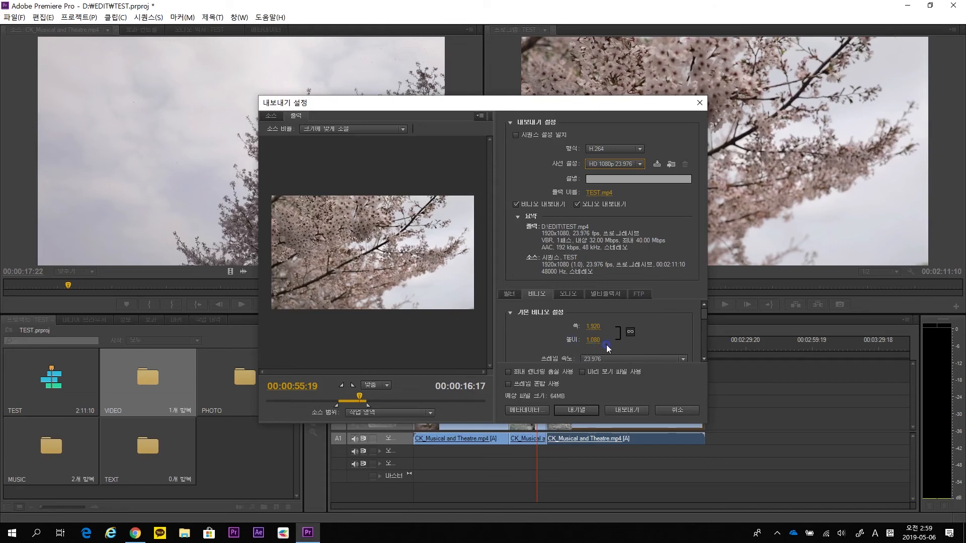
In the basic video settings, choose the 23.976 frame rate, square pixel (1.0) aspect ratio and NTSC TV standard
{"action": "left_click", "coordinate": [703, 358]}
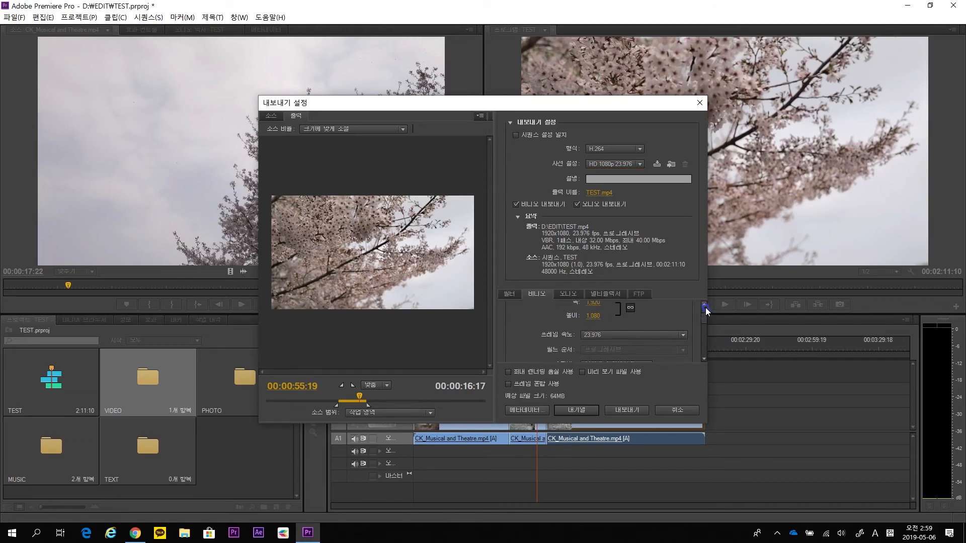
{"action": "left_click", "coordinate": [682, 334]}
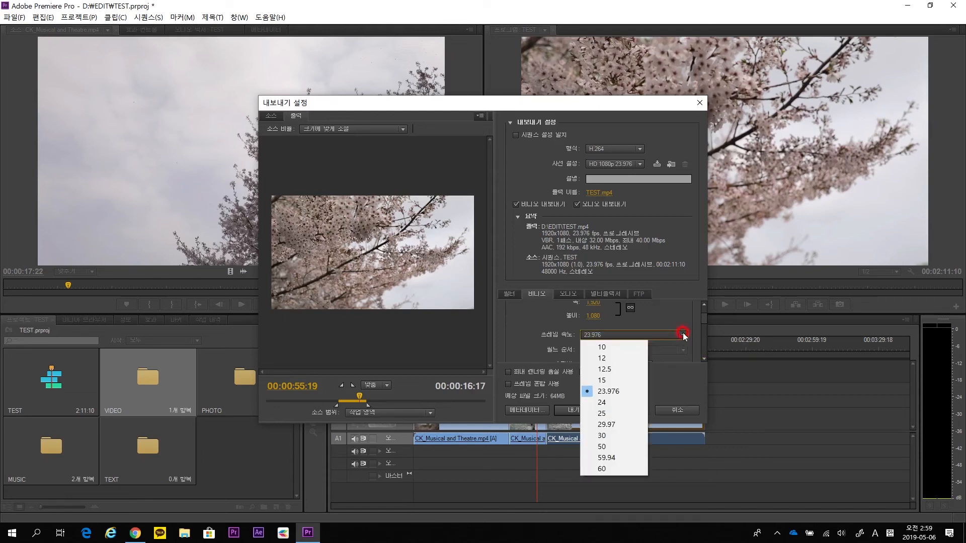
{"action": "left_click", "coordinate": [620, 391]}
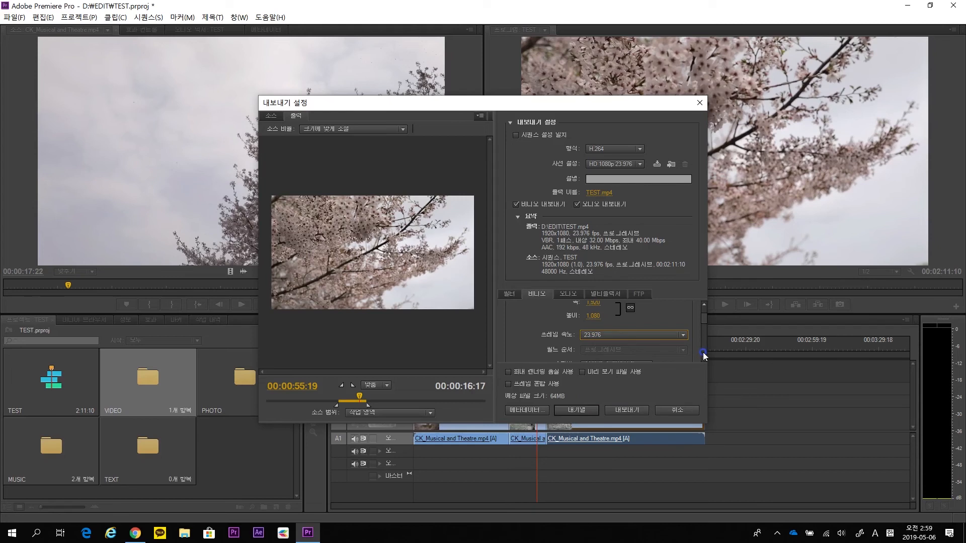
{"action": "scroll", "coordinate": [703, 358], "scroll_direction": "down", "scroll_amount": 5}
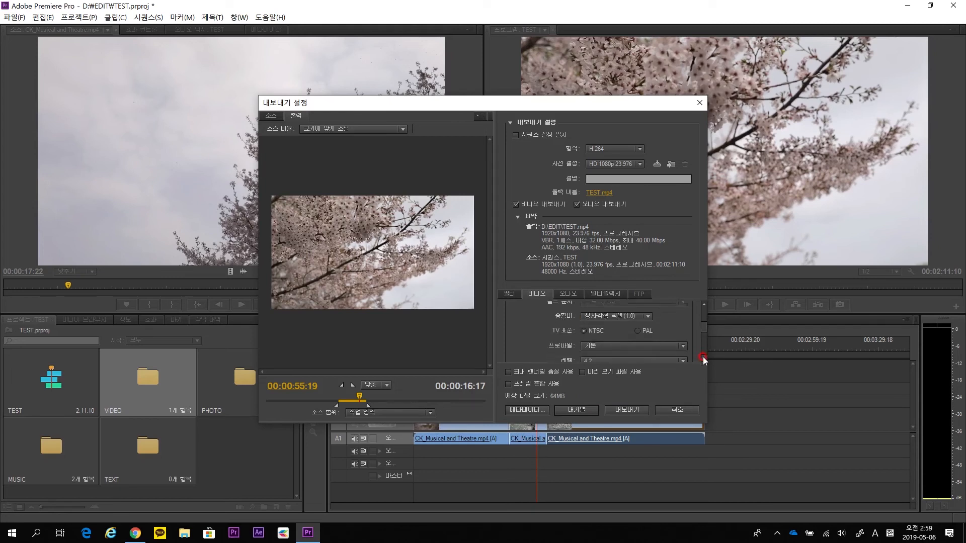
{"action": "left_click", "coordinate": [648, 304]}
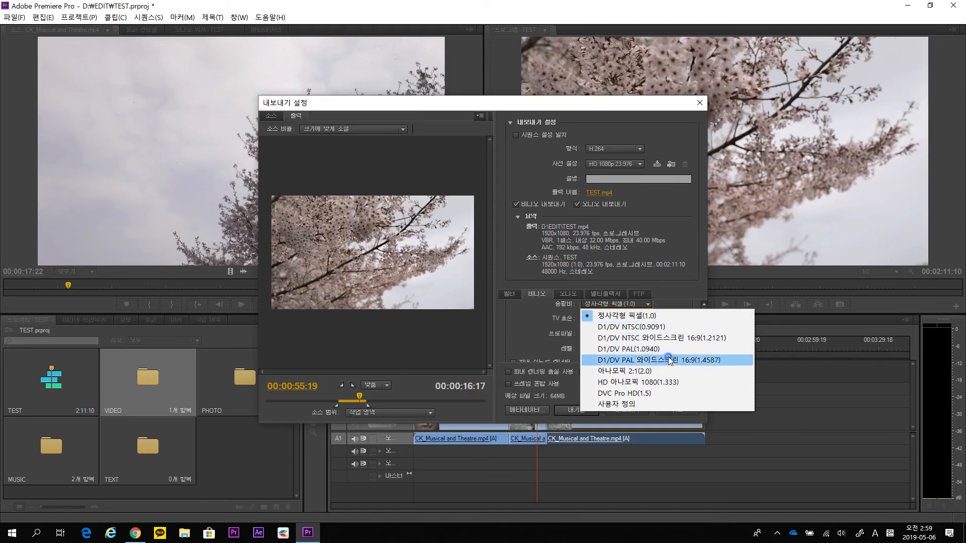
{"action": "left_click", "coordinate": [660, 315]}
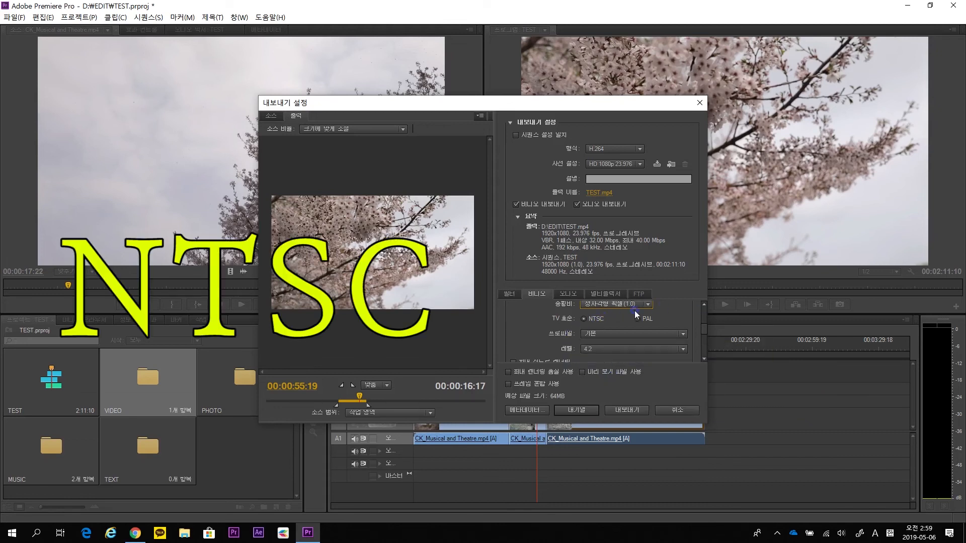
{"action": "left_click", "coordinate": [590, 319]}
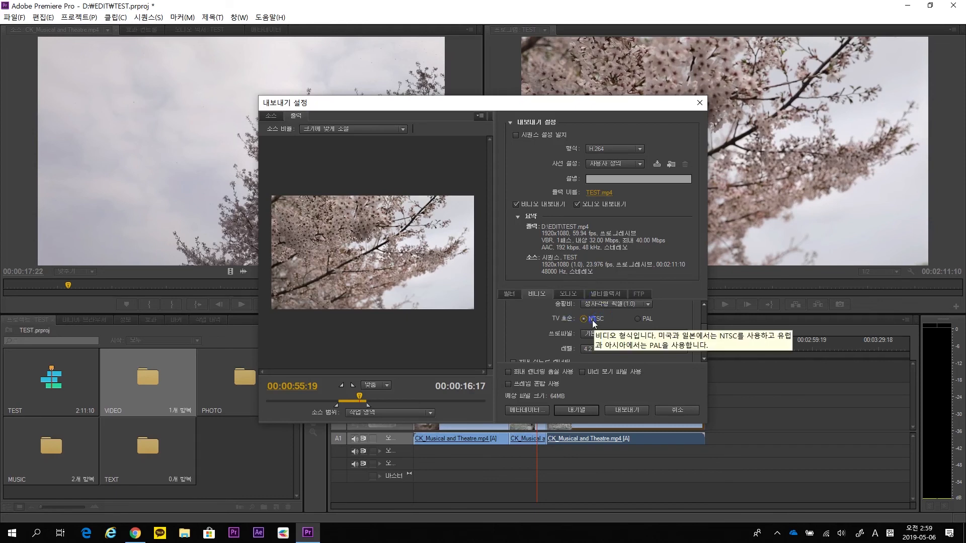
Examine the profile, level and bitrate options in the export's video settings
{"action": "left_click", "coordinate": [686, 333]}
{"action": "left_click", "coordinate": [685, 333]}
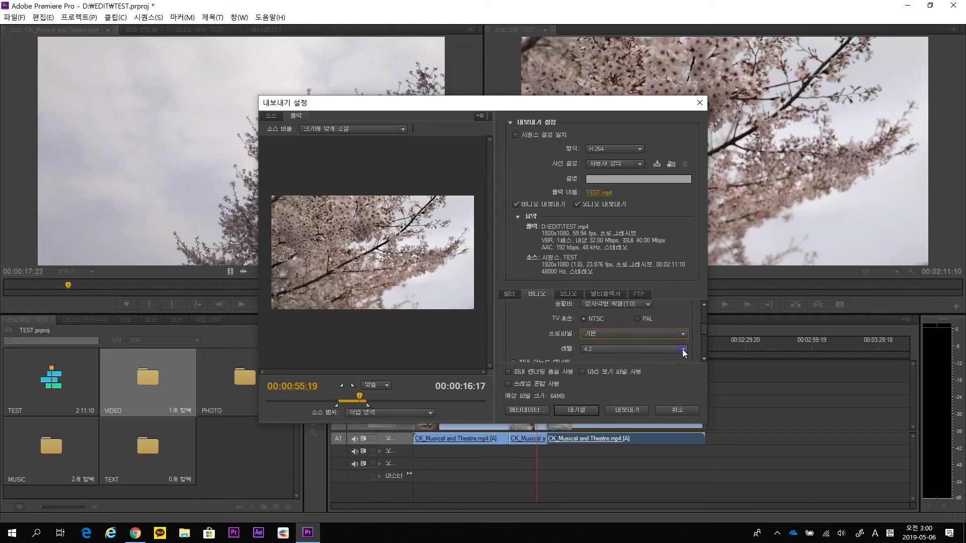
{"action": "left_click", "coordinate": [682, 348]}
{"action": "left_click", "coordinate": [682, 347]}
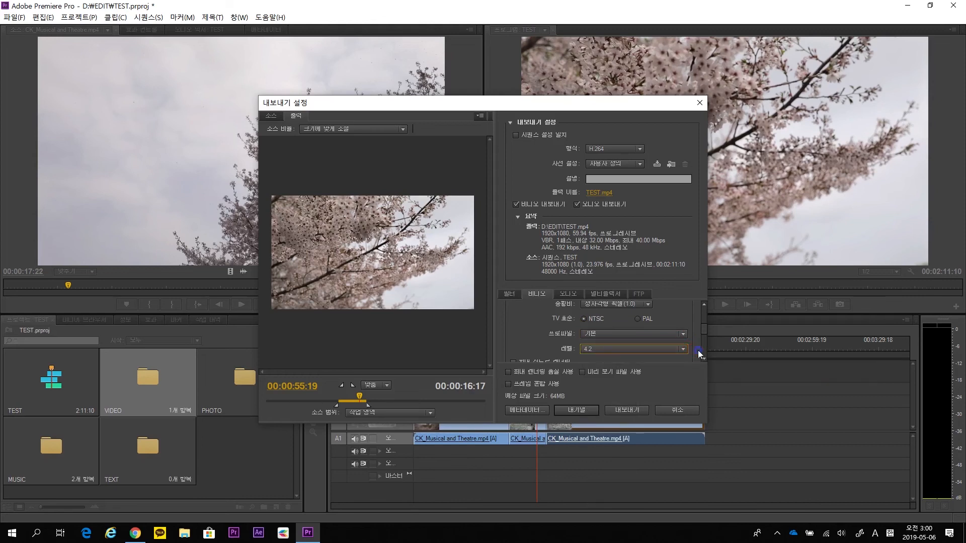
{"action": "left_click", "coordinate": [703, 359]}
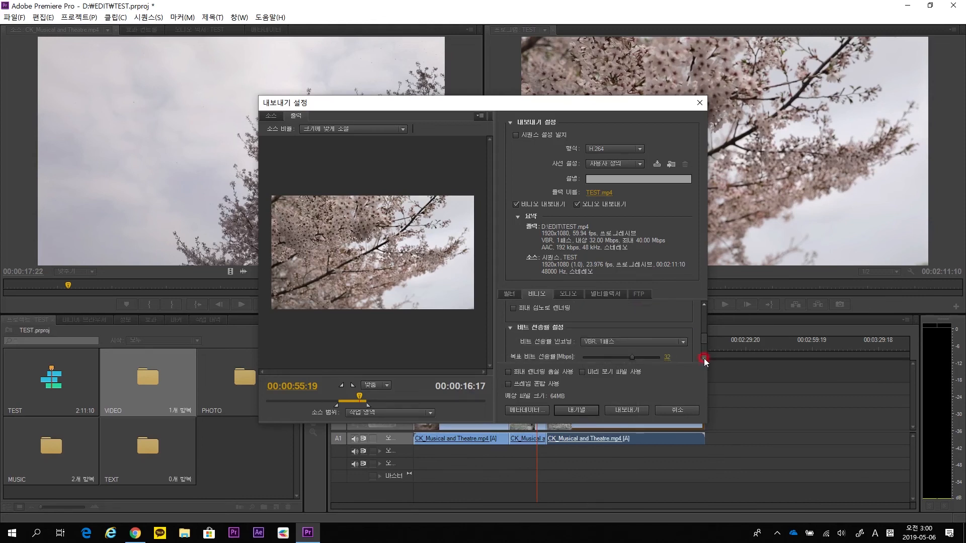
{"action": "left_click_drag", "start_coordinate": [702, 340], "coordinate": [703, 279]}
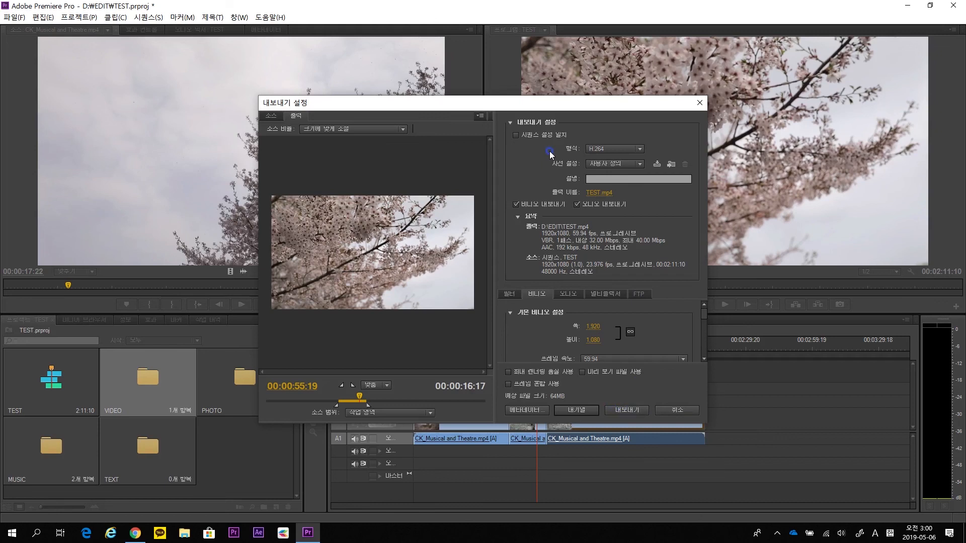
Name the output file TEST123 in the EDIT folder and export the video
{"action": "left_click", "coordinate": [599, 195]}
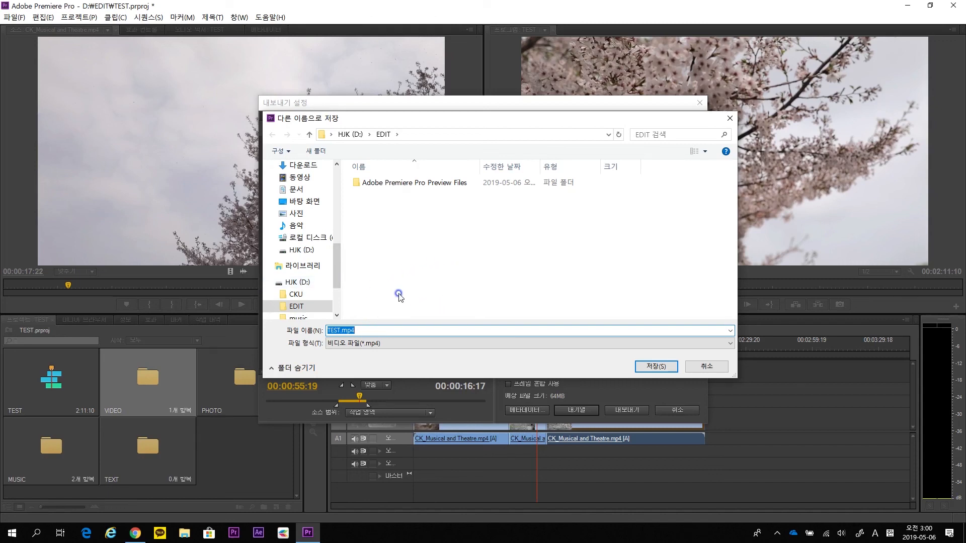
{"action": "type", "text": "TEST123"}
{"action": "left_click", "coordinate": [657, 367]}
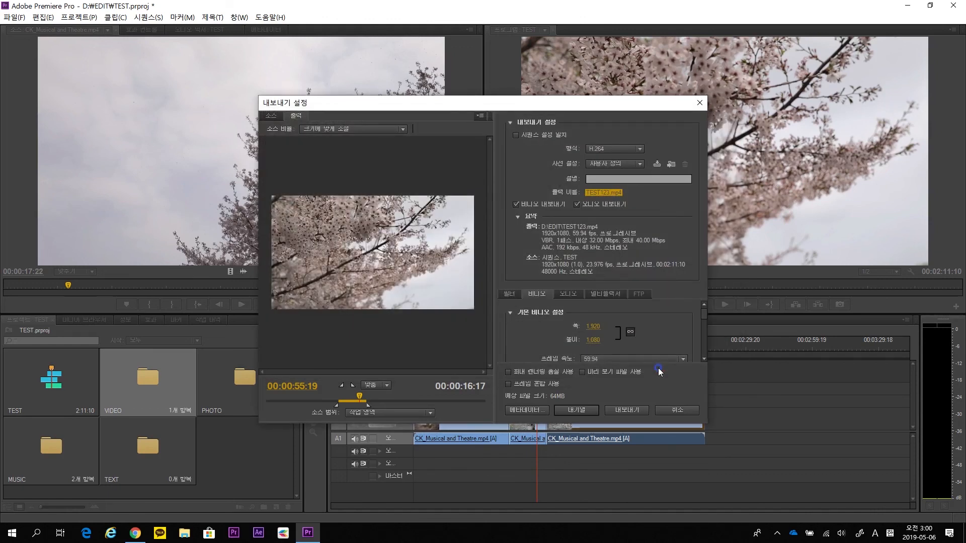
{"action": "left_click", "coordinate": [628, 411]}
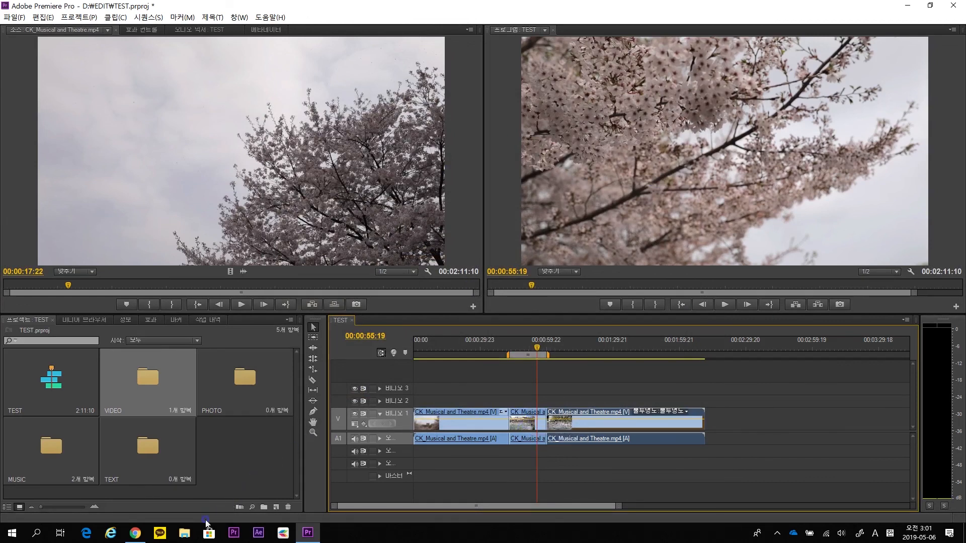
Switch to File Explorer, open the EDIT folder on drive D and play TEST123.mp4 from the start, closing the player when done
{"action": "left_click", "coordinate": [184, 536]}
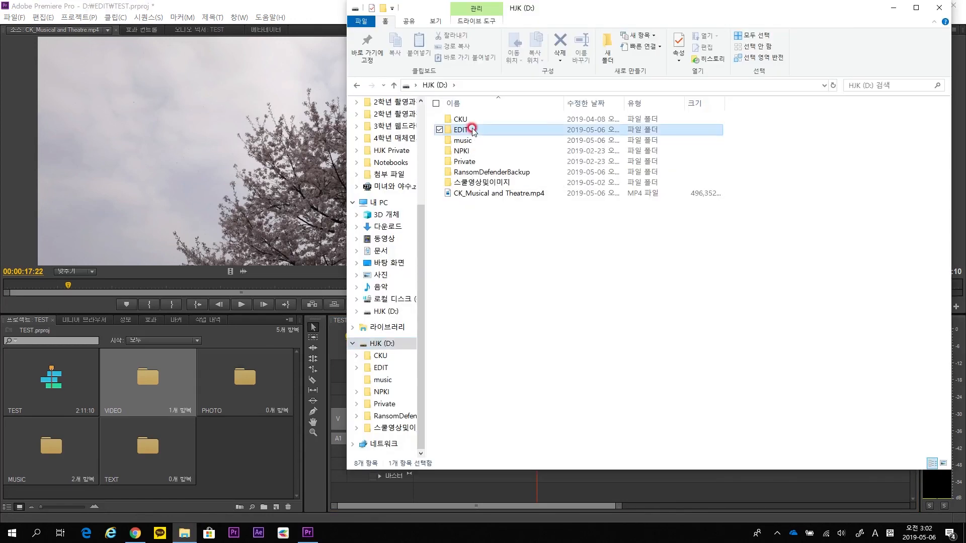
{"action": "double_click", "coordinate": [471, 130]}
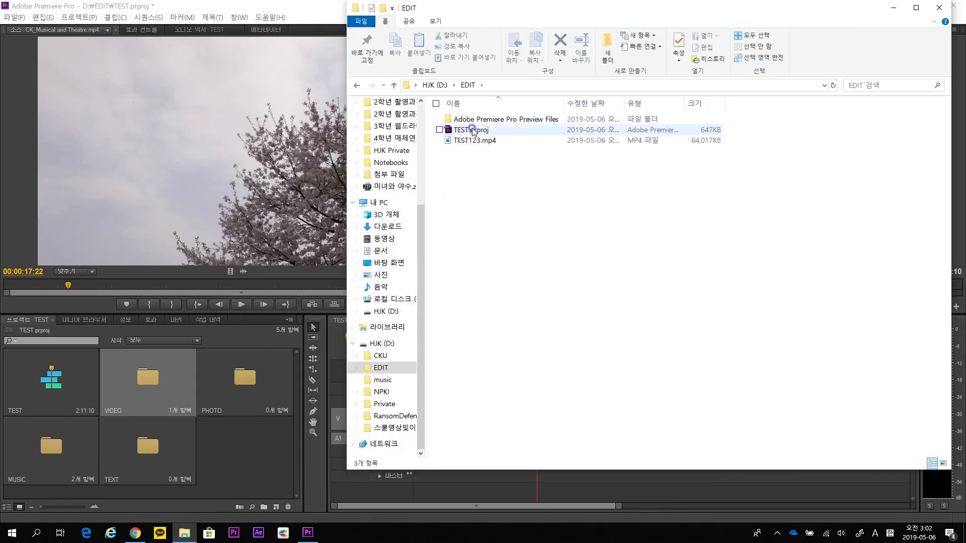
{"action": "double_click", "coordinate": [495, 140]}
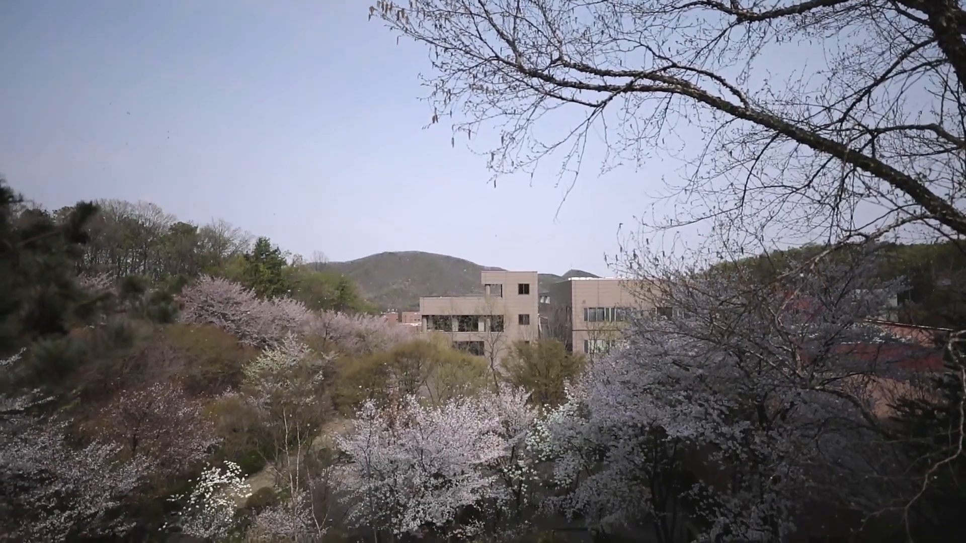
{"action": "left_click", "coordinate": [450, 302]}
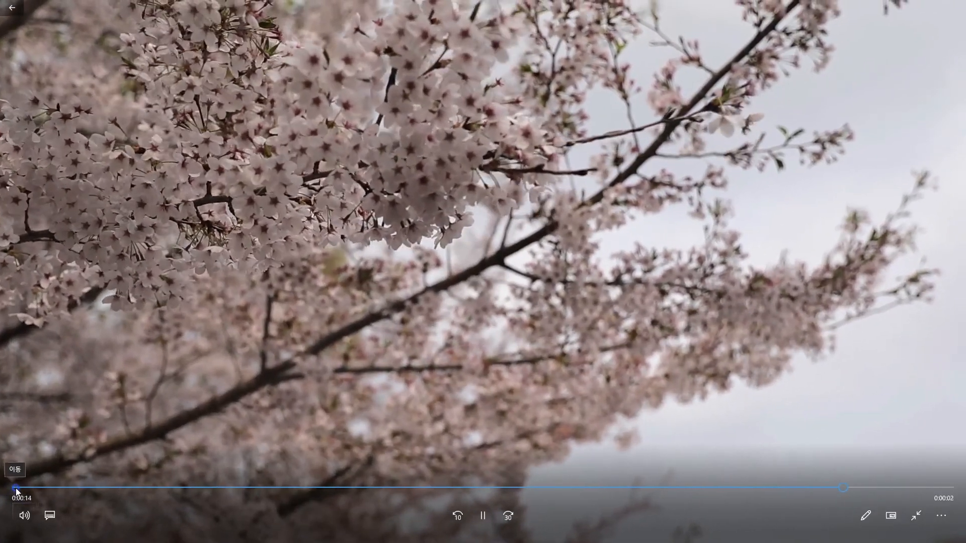
{"action": "left_click", "coordinate": [17, 489]}
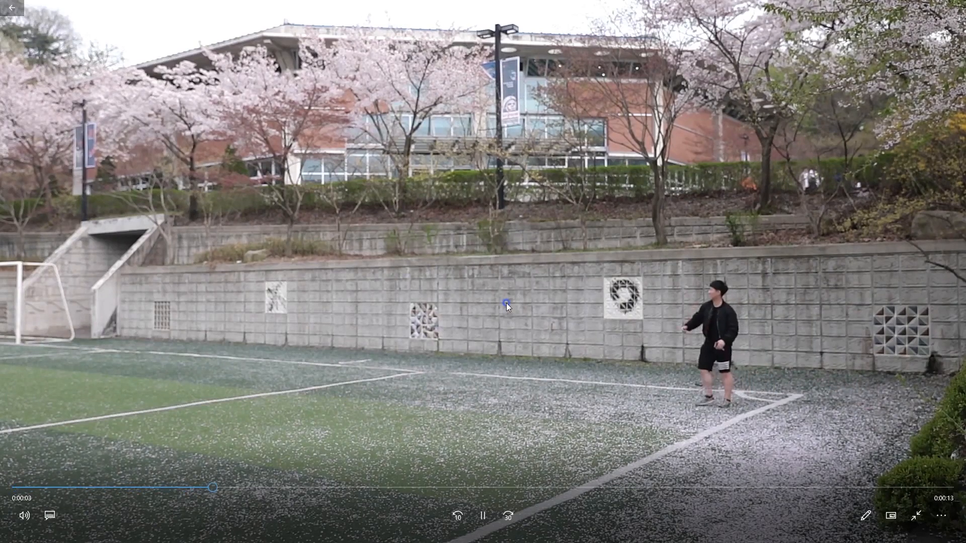
{"action": "left_click", "coordinate": [955, 6]}
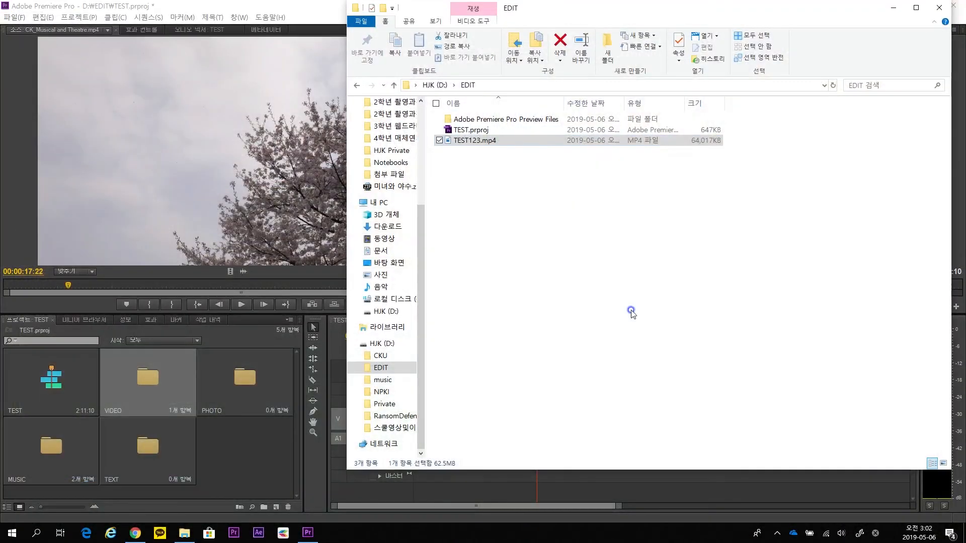
Return to Premiere Pro and open the media export settings for the TEST sequence again
{"action": "left_click", "coordinate": [332, 7]}
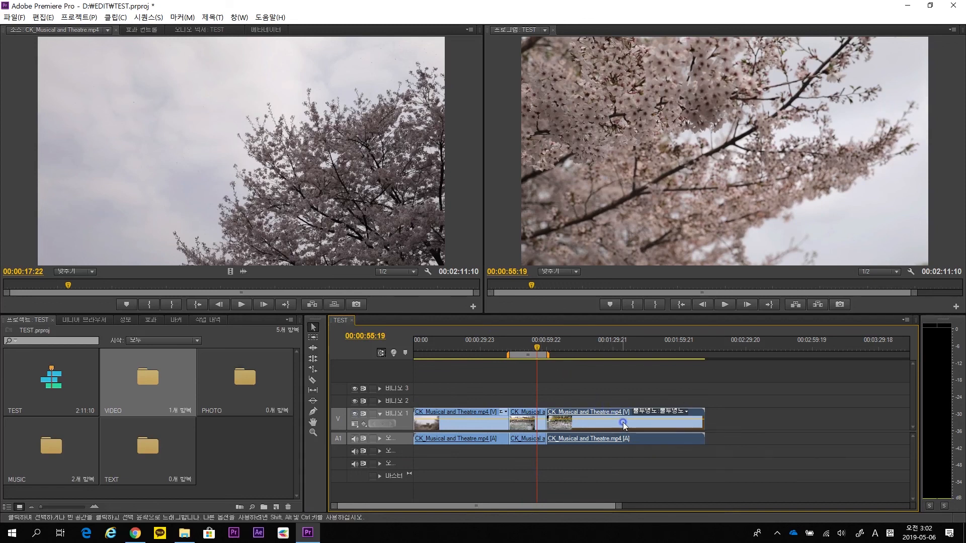
{"action": "left_click", "coordinate": [16, 17]}
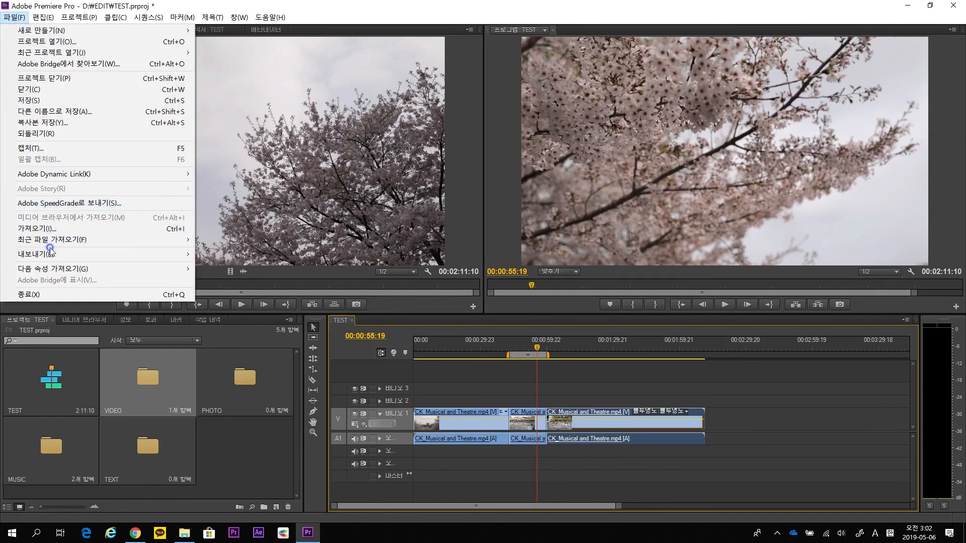
{"action": "mouse_move", "coordinate": [49, 253]}
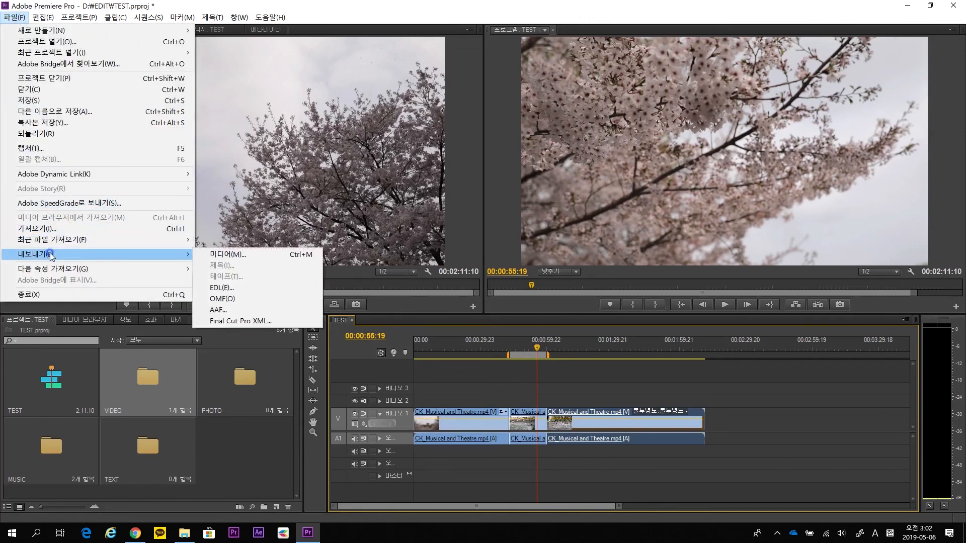
{"action": "left_click", "coordinate": [238, 255]}
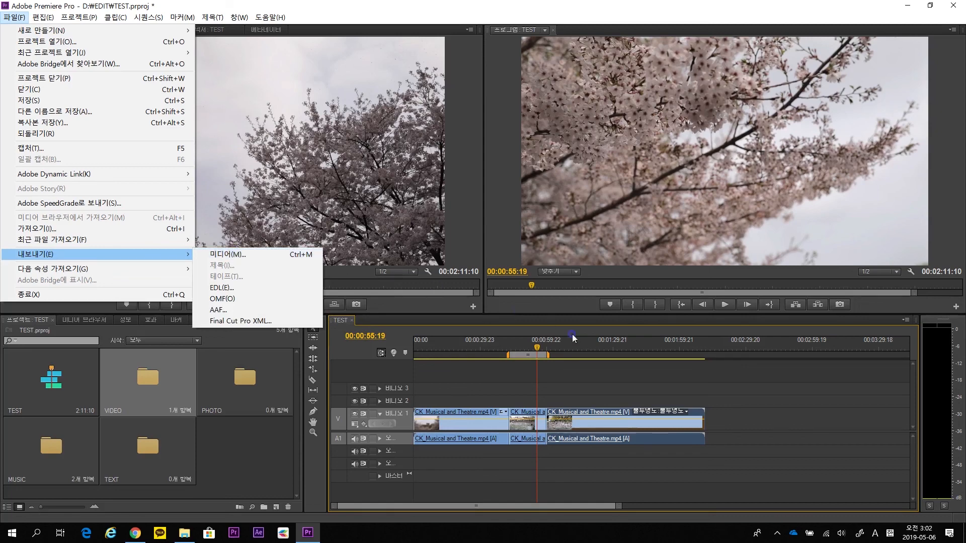